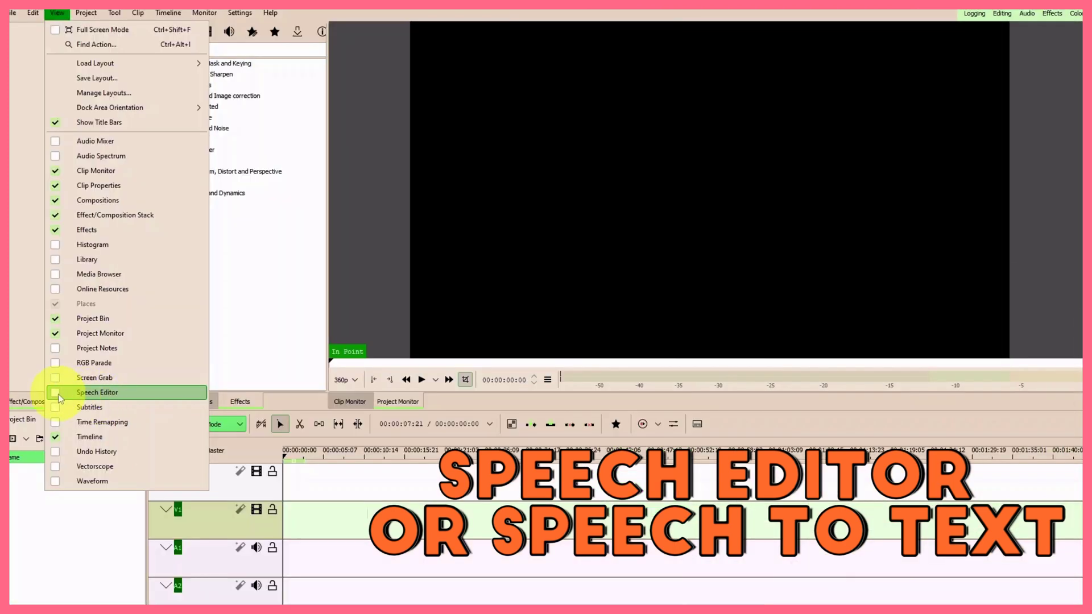
- Enable Speech Editor in the View menu to show its dock
left_click(57, 393)
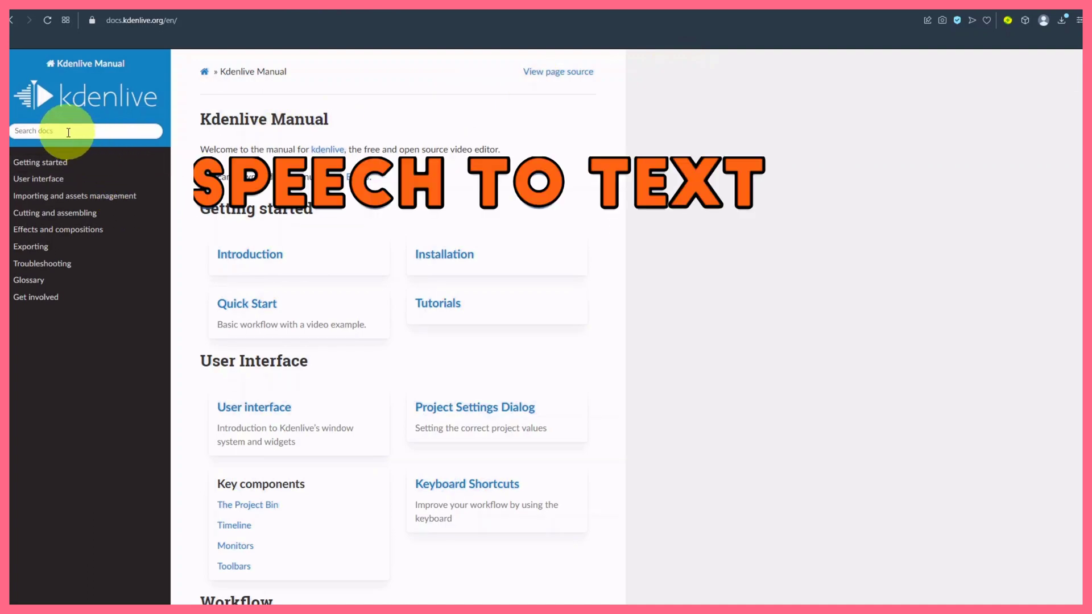
- Search the Kdenlive manual for 'Speech to text' and open the matching page
left_click(69, 131)
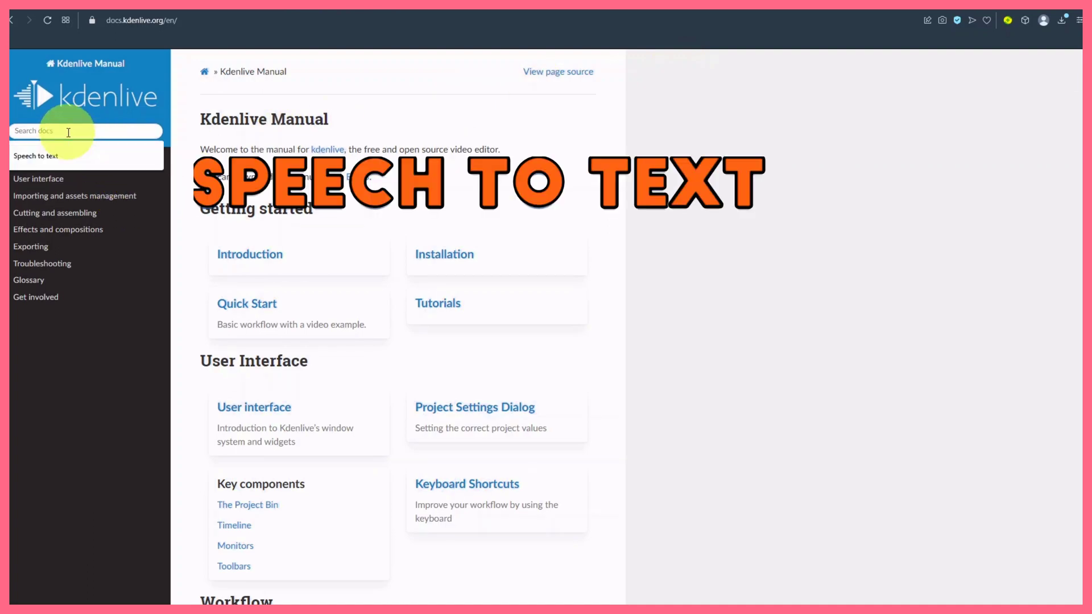
left_click(43, 161)
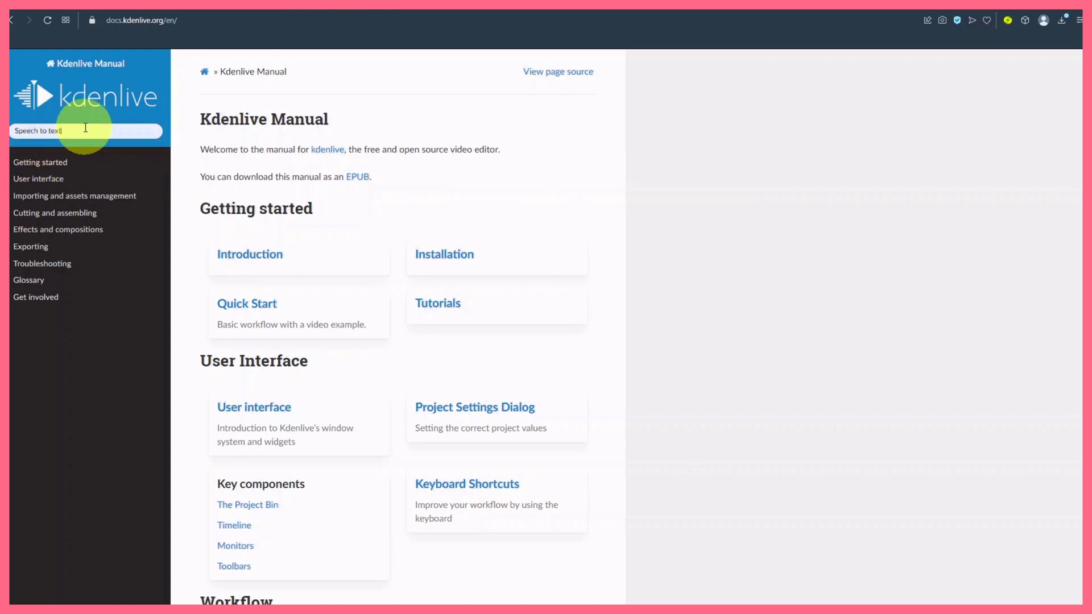
key("Return")
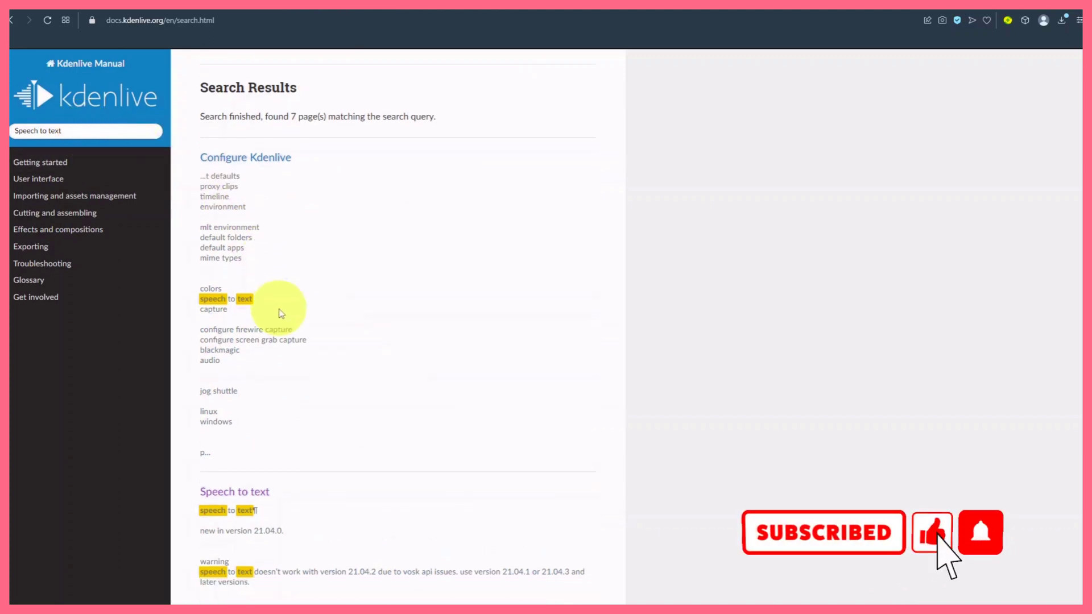
scroll(284, 313, "down", 3)
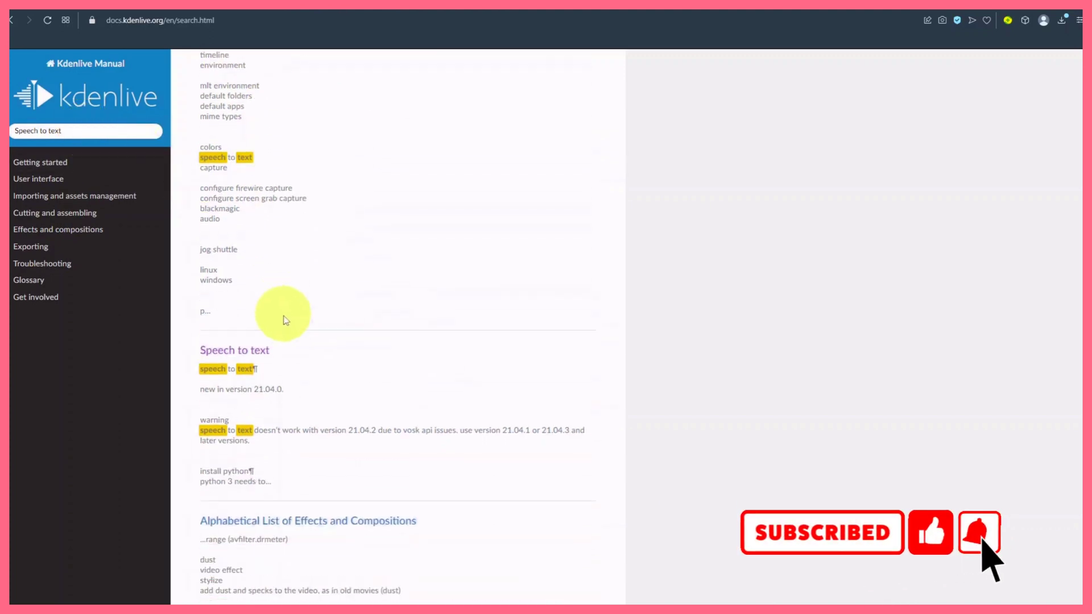
left_click(225, 356)
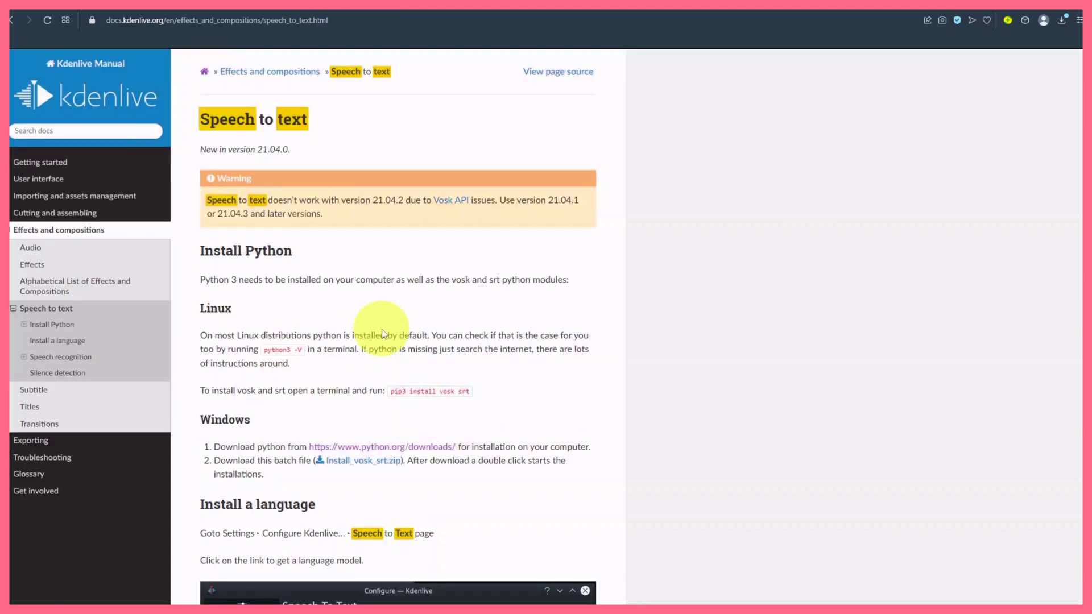
scroll(392, 373, "down", 1)
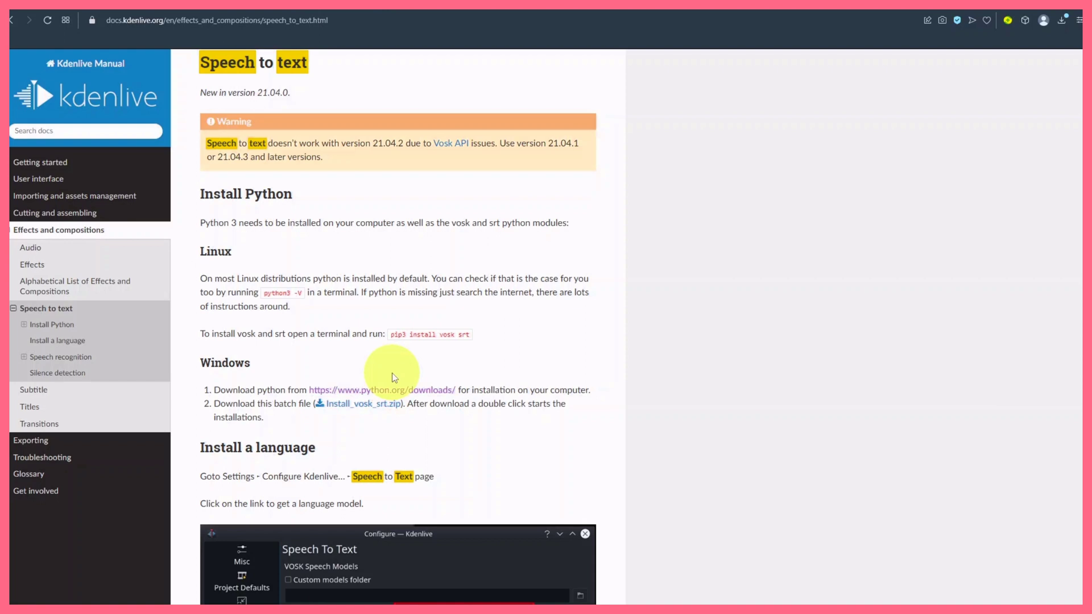
scroll(341, 358, "up", 1)
scroll(276, 313, "down", 3)
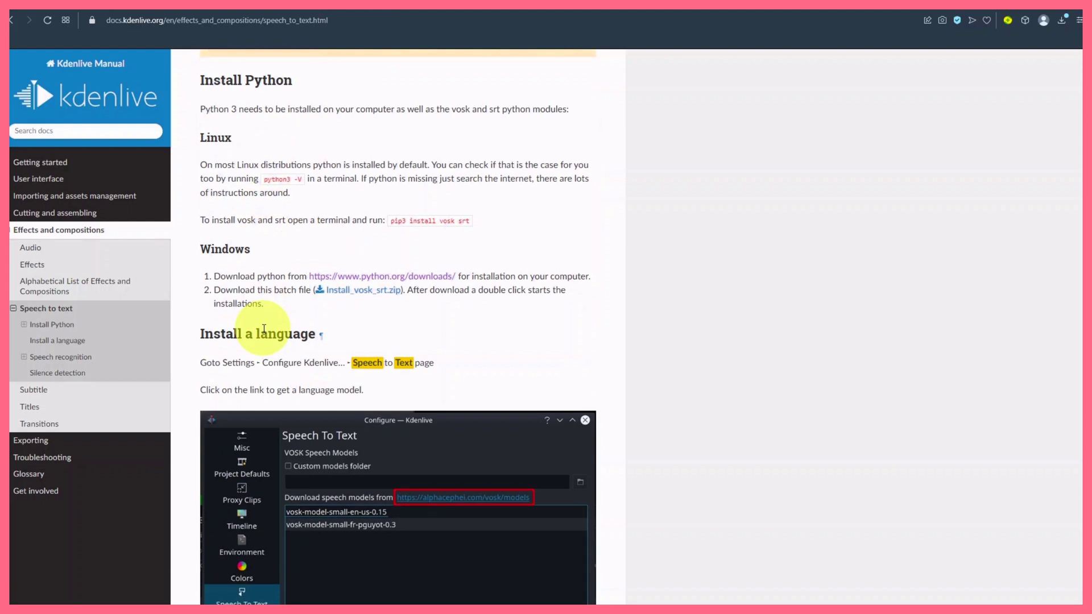
scroll(250, 302, "up", 2)
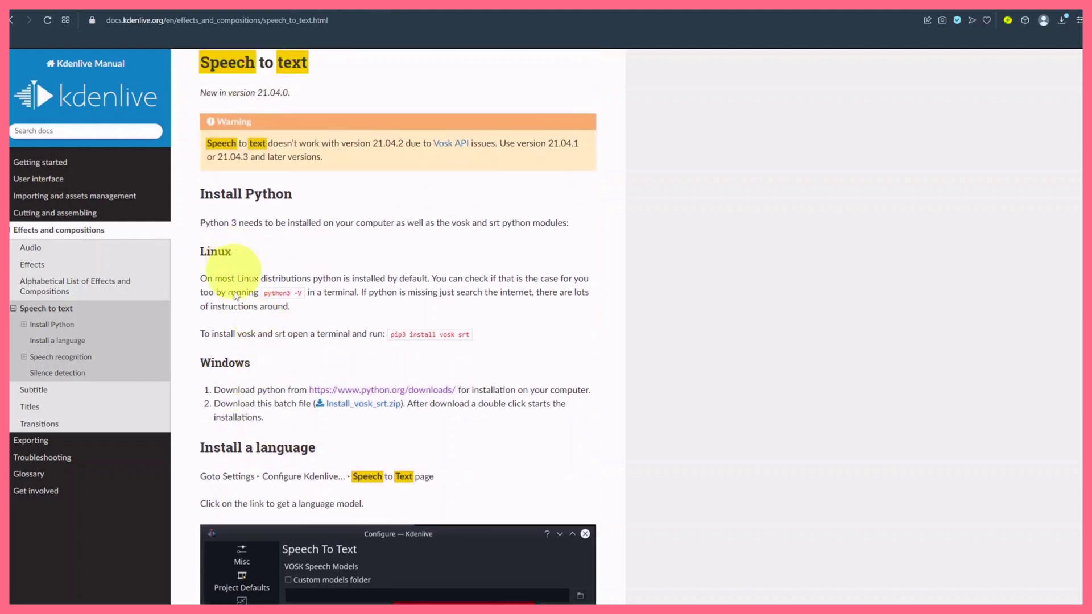
scroll(279, 355, "down", 1)
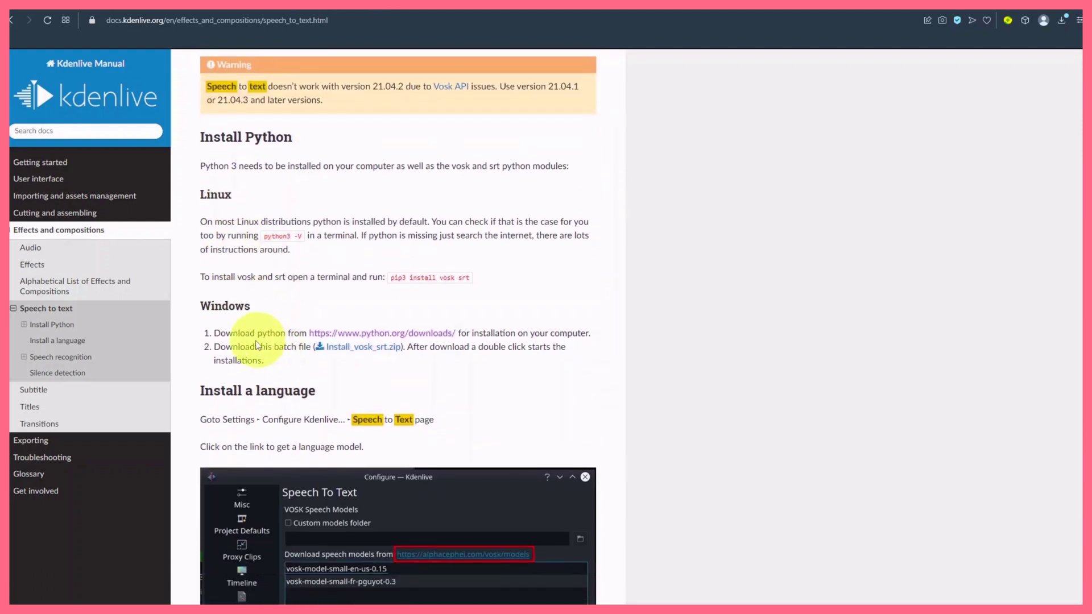
scroll(251, 345, "down", 1)
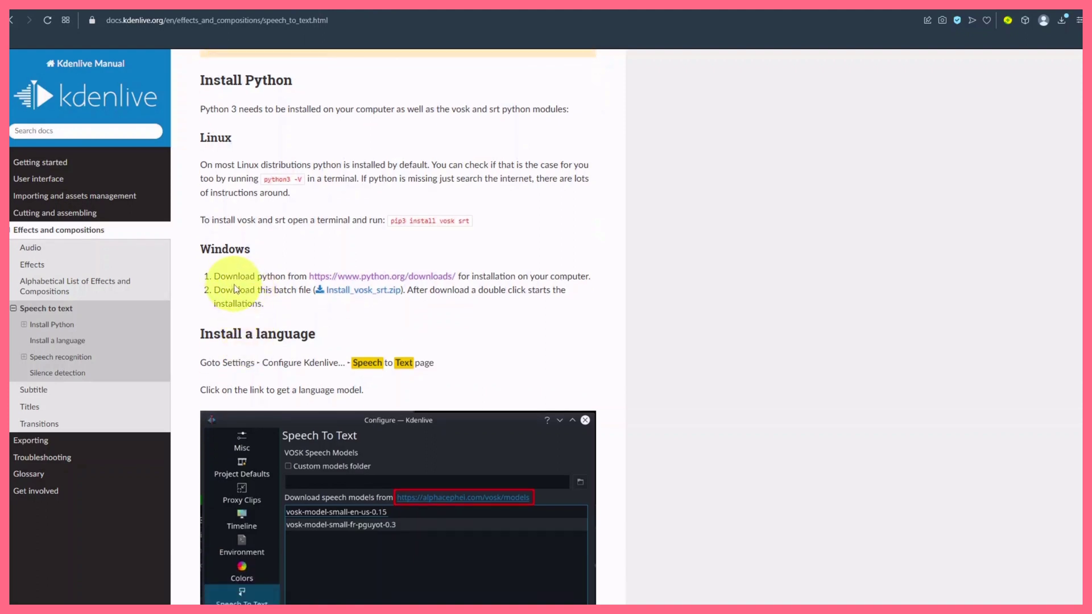
scroll(222, 287, "down", 1)
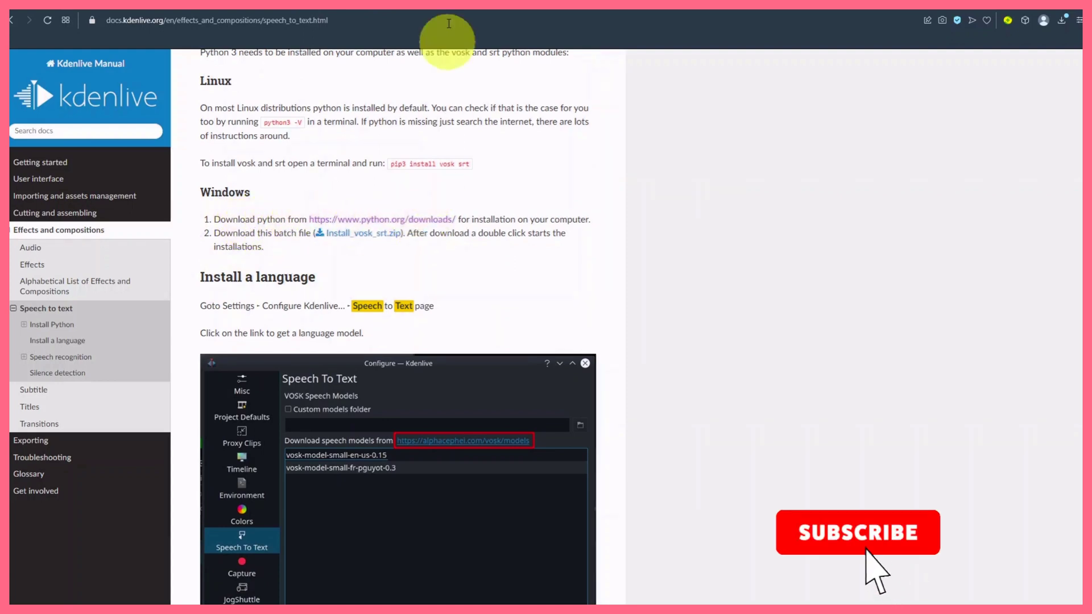
left_click(432, 219)
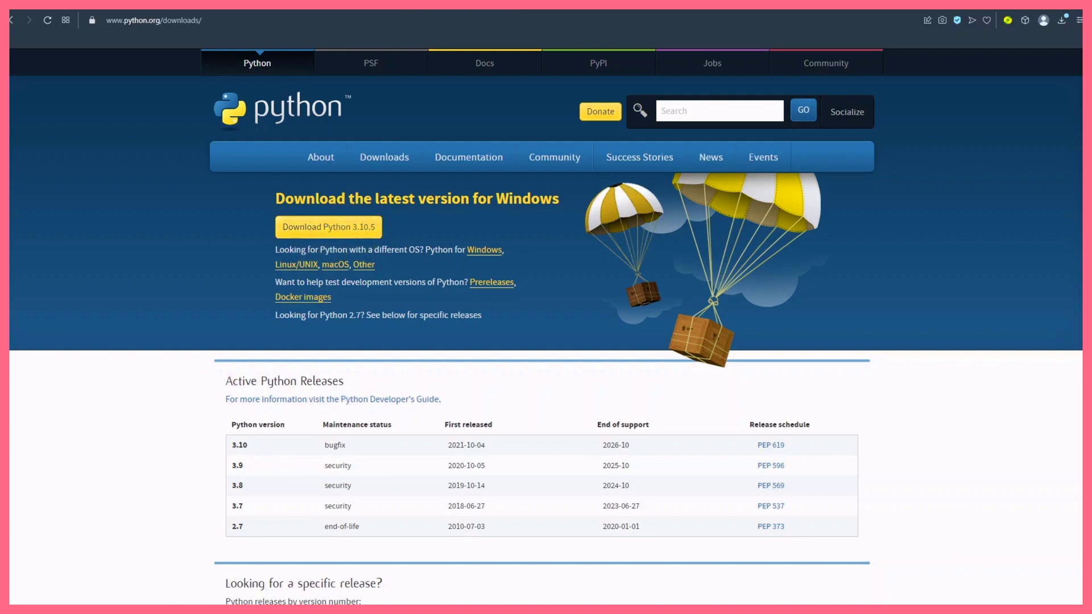
- Run py in a PowerShell terminal to confirm Python 3.10.4 is installed
key("super")
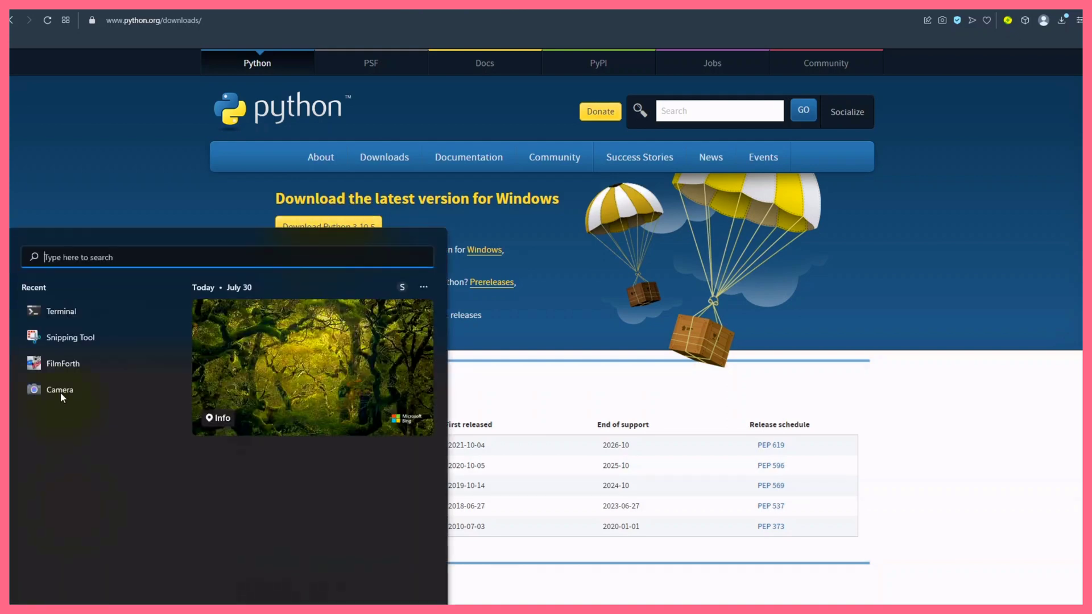
left_click(60, 313)
type("p")
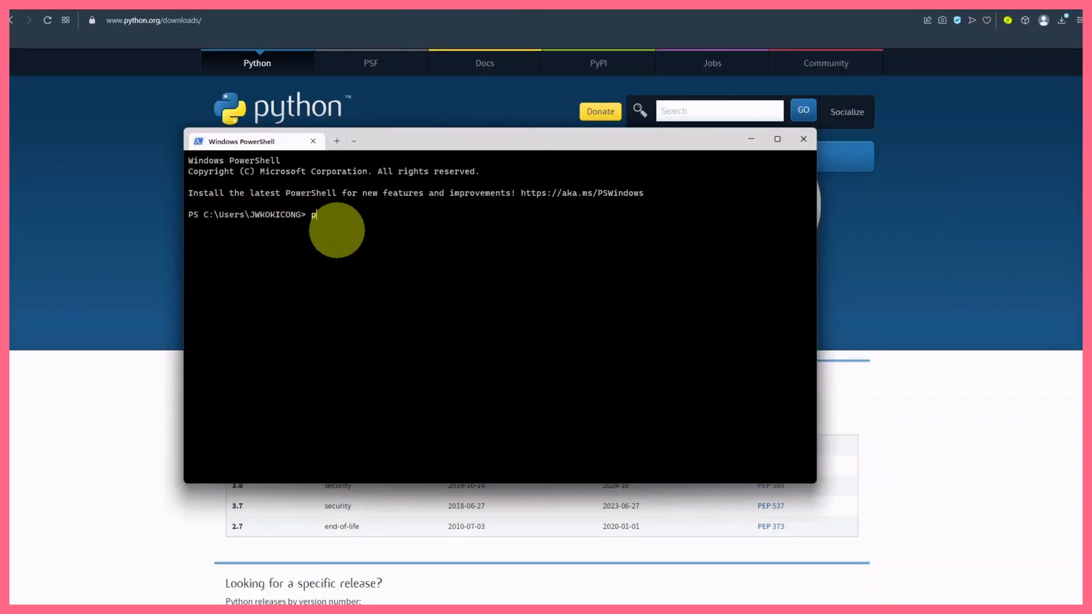
type("y")
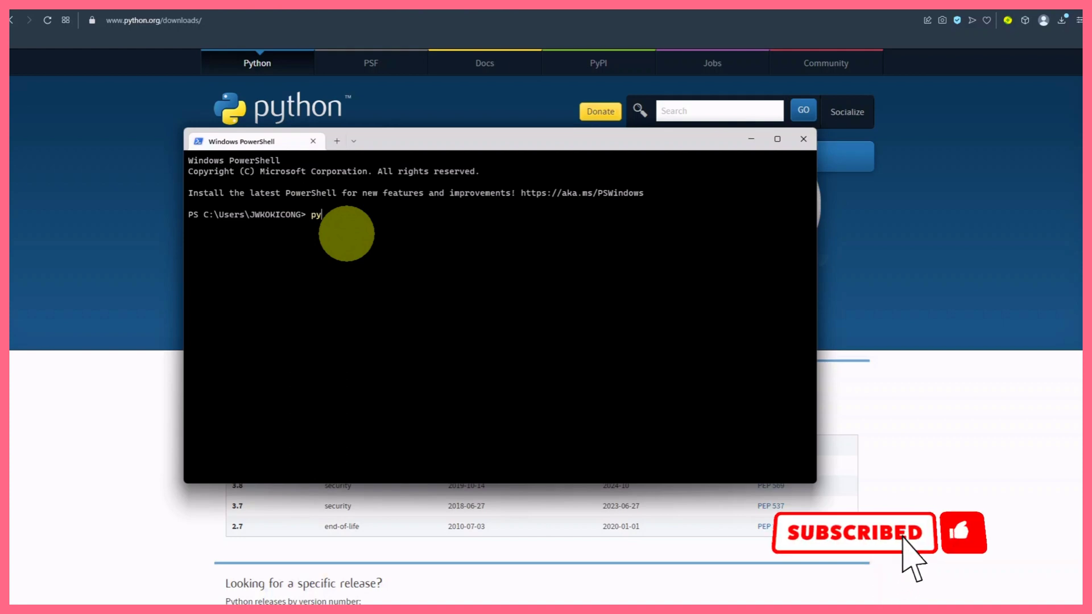
key("Return")
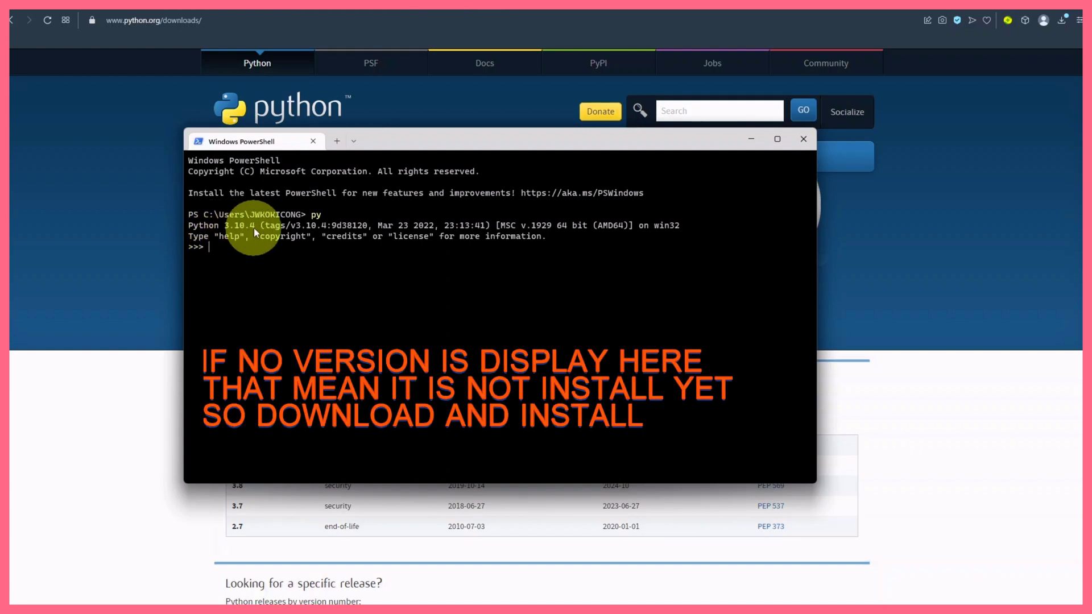
- Move the terminal aside and minimize it to reveal the python.org downloads page
mouse_move(402, 141)
left_mouse_down()
mouse_move(416, 276)
mouse_move(417, 260)
left_mouse_up()
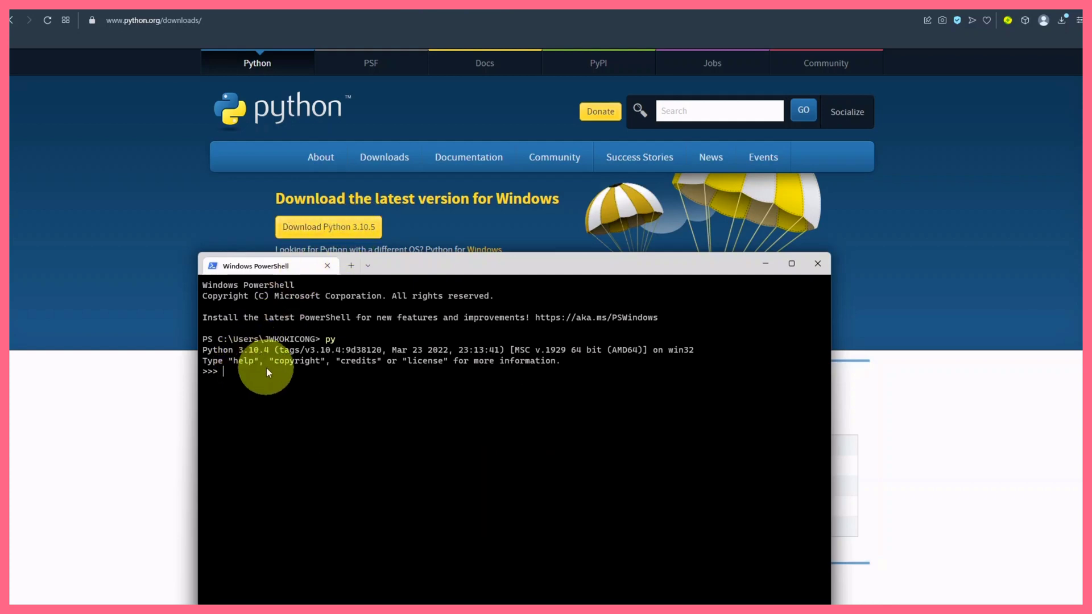
left_click_drag(437, 265, 432, 265)
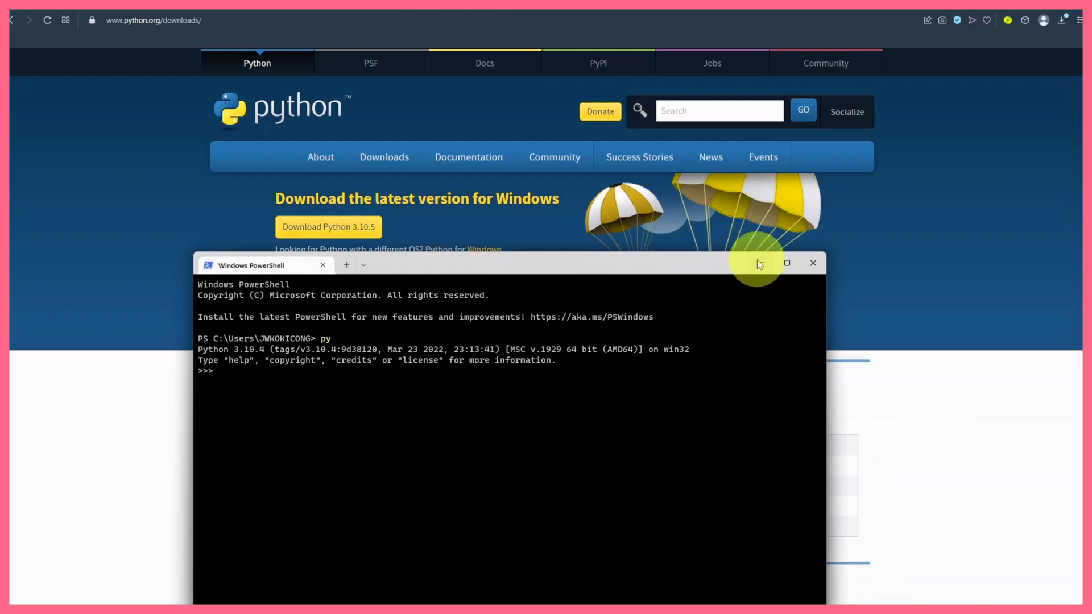
left_click(760, 262)
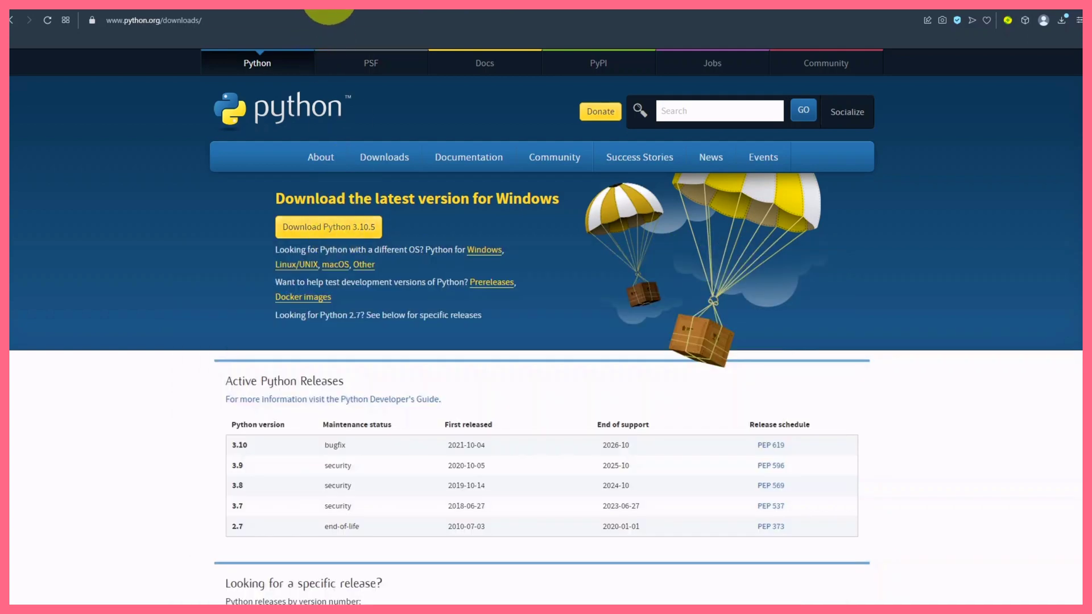
- Download Install_vosk_srt.zip from the Speech to text manual page and show it in its folder
left_click(328, 10)
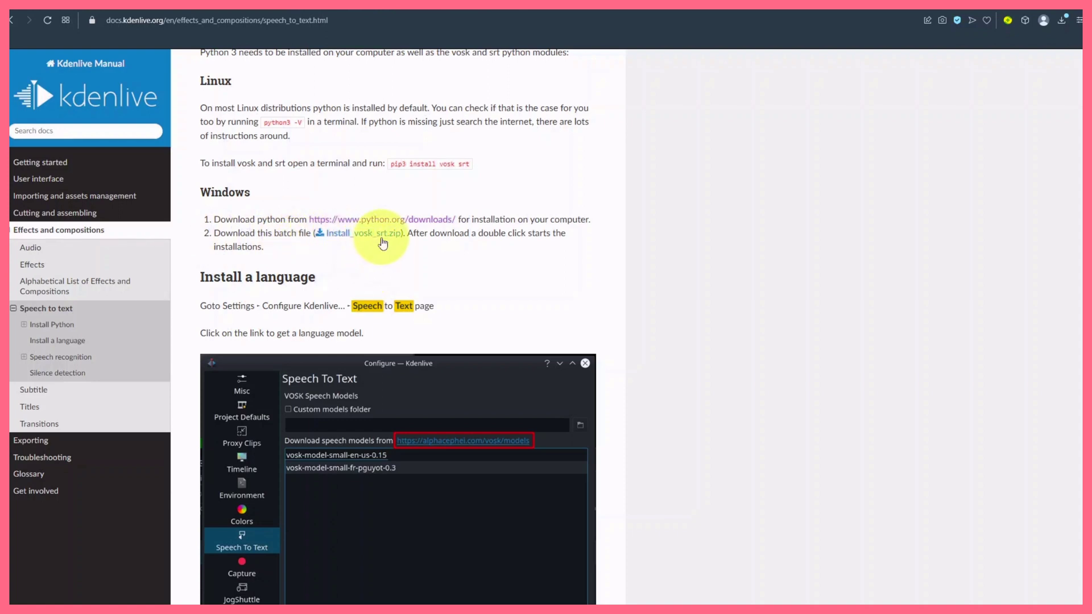
left_click(353, 234)
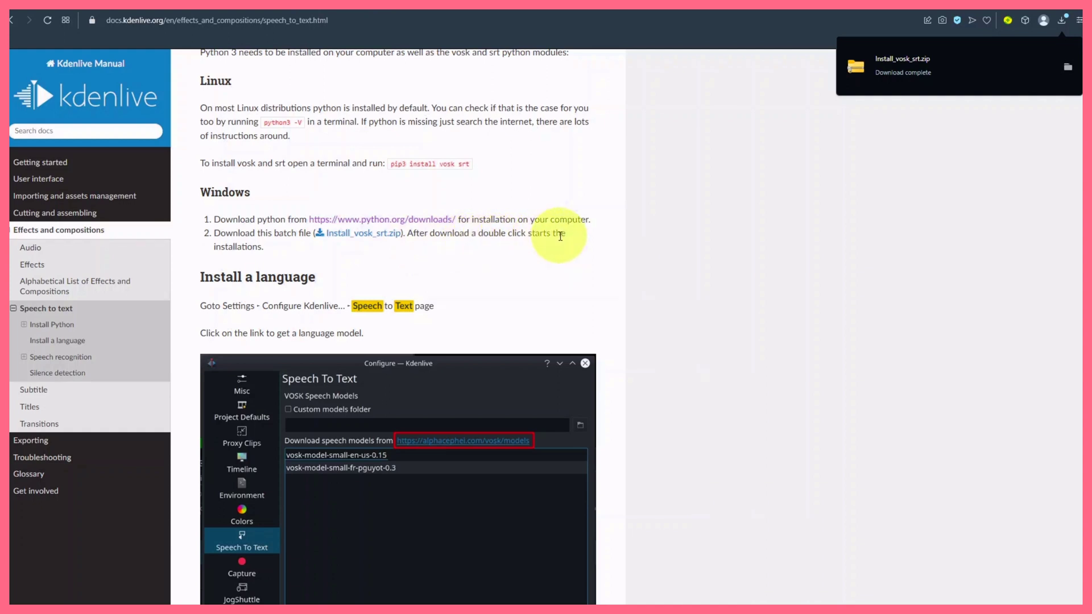
left_click(1066, 69)
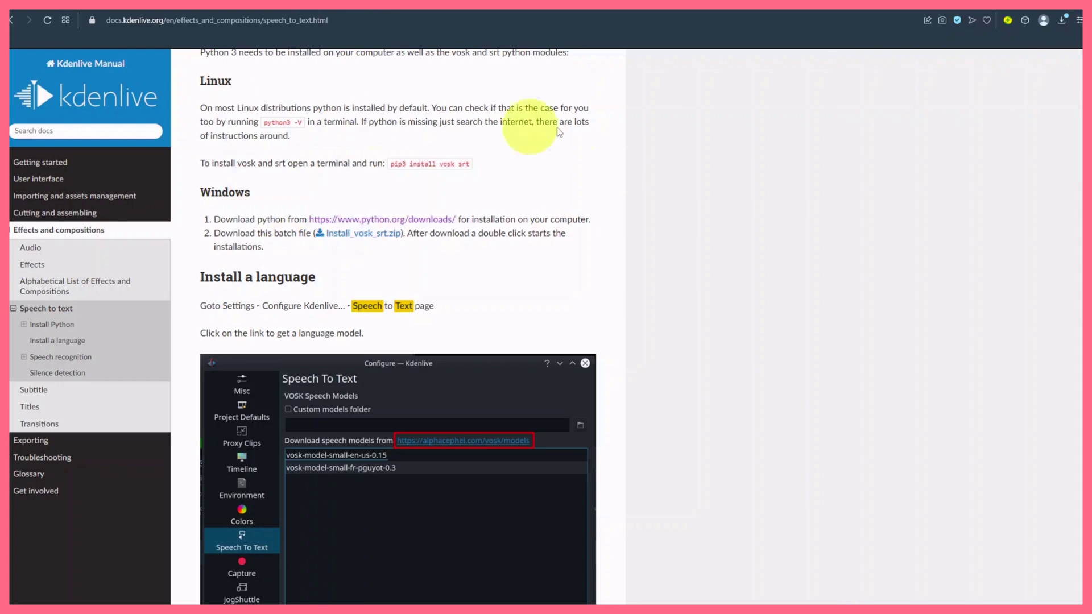
- Run Install_vosk_srt.bat from the zip, choosing More info and Run anyway at the SmartScreen warning
double_click(465, 273)
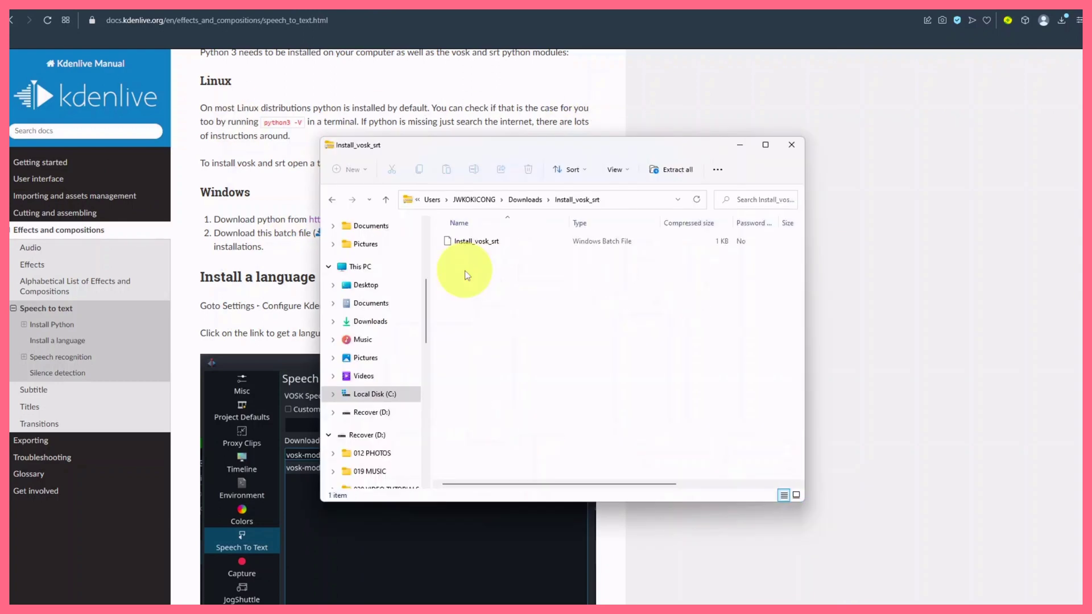
left_click(478, 244)
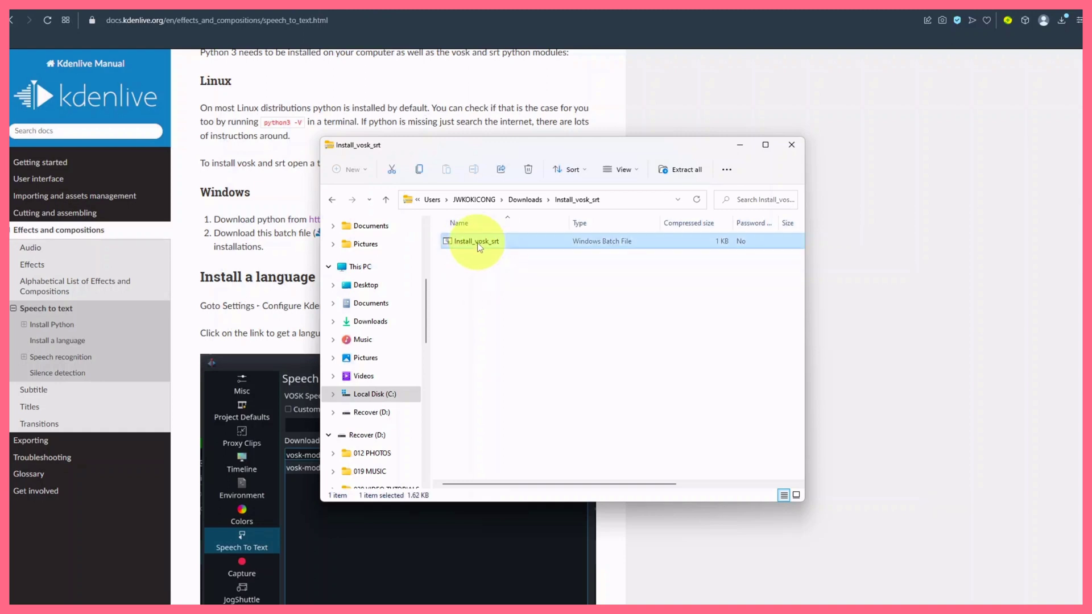
double_click(478, 243)
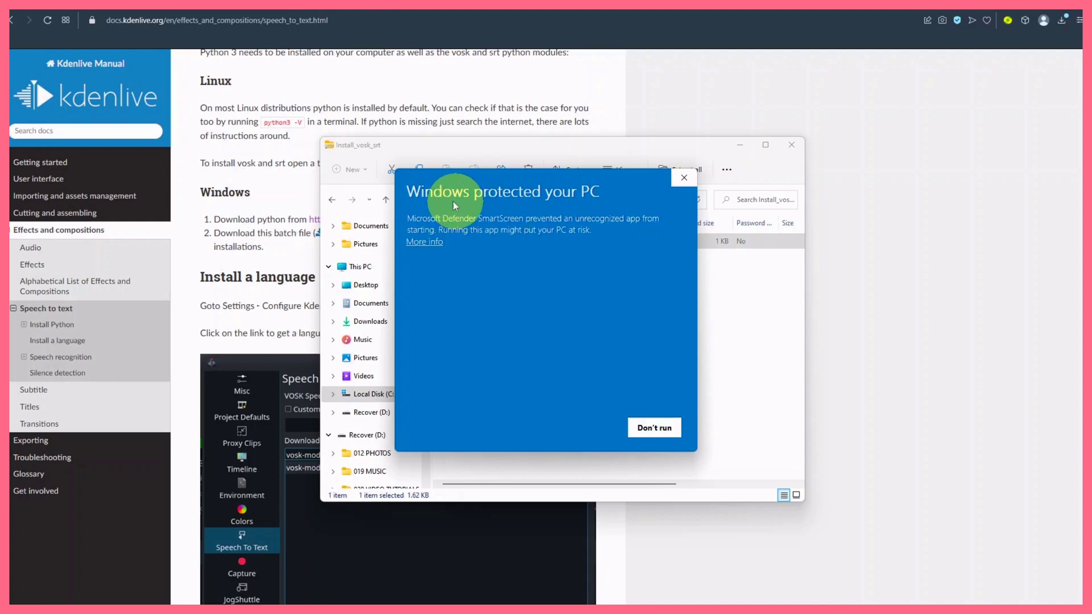
left_click(429, 243)
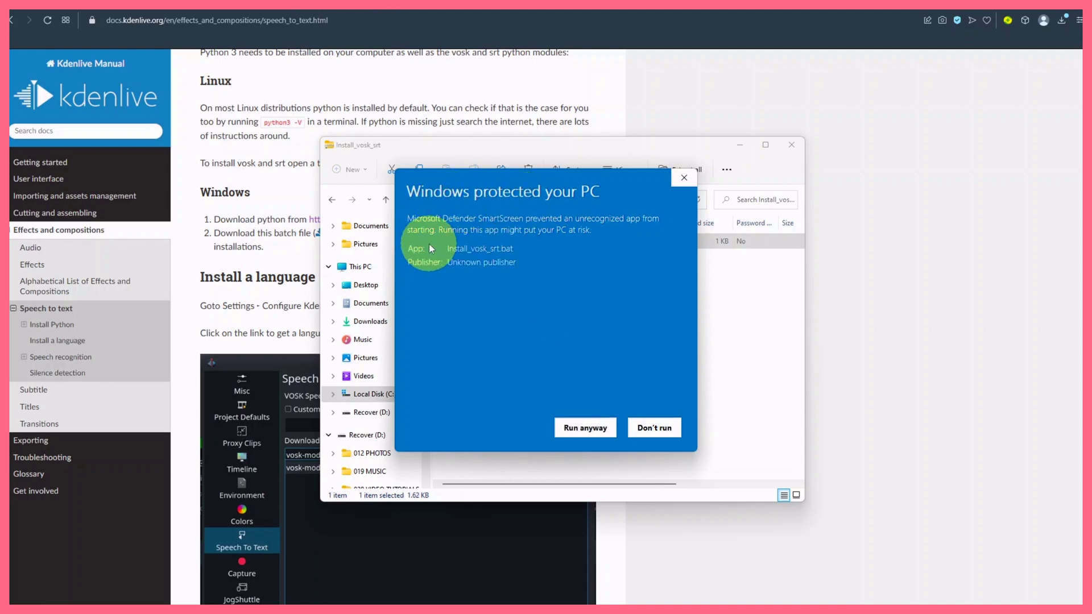
left_click(586, 428)
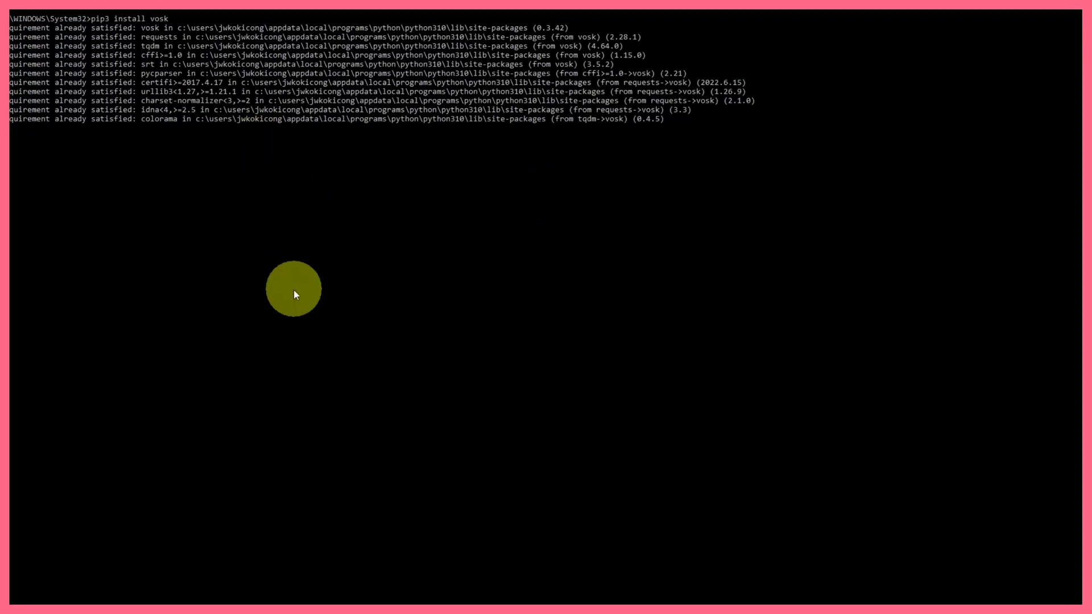
- Let pip3 install srt finish, then close the console and the Install_vosk_srt folder window
type("pip3 install srt")
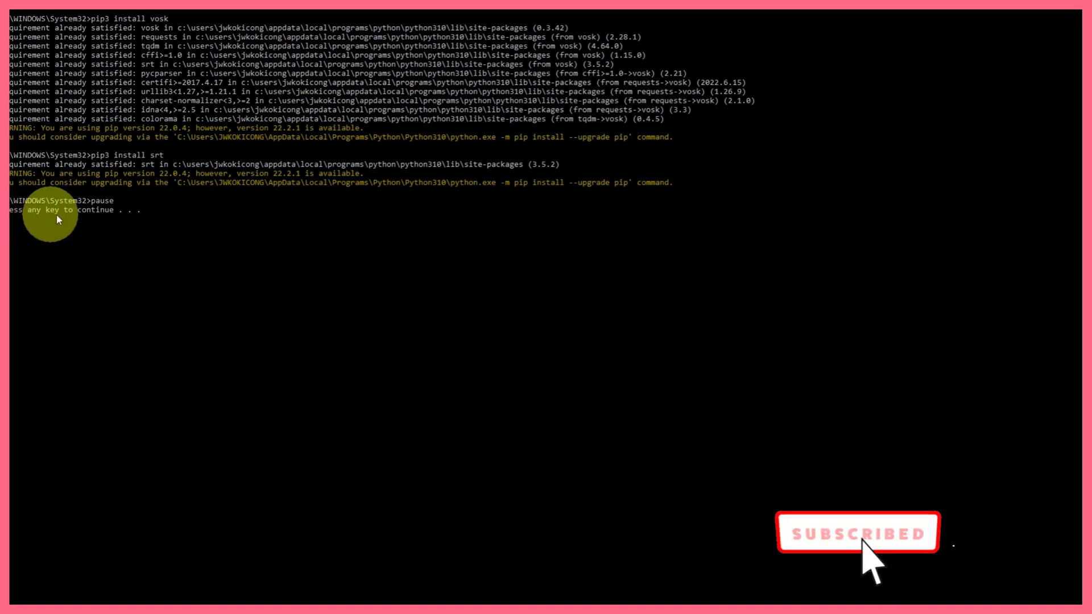
key("Return")
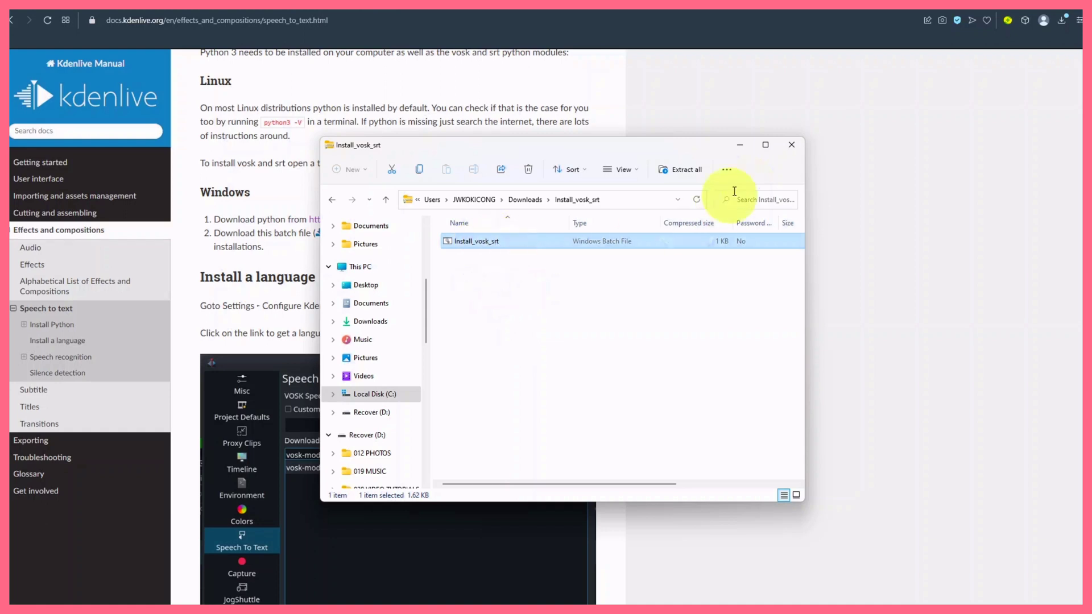
left_click(791, 145)
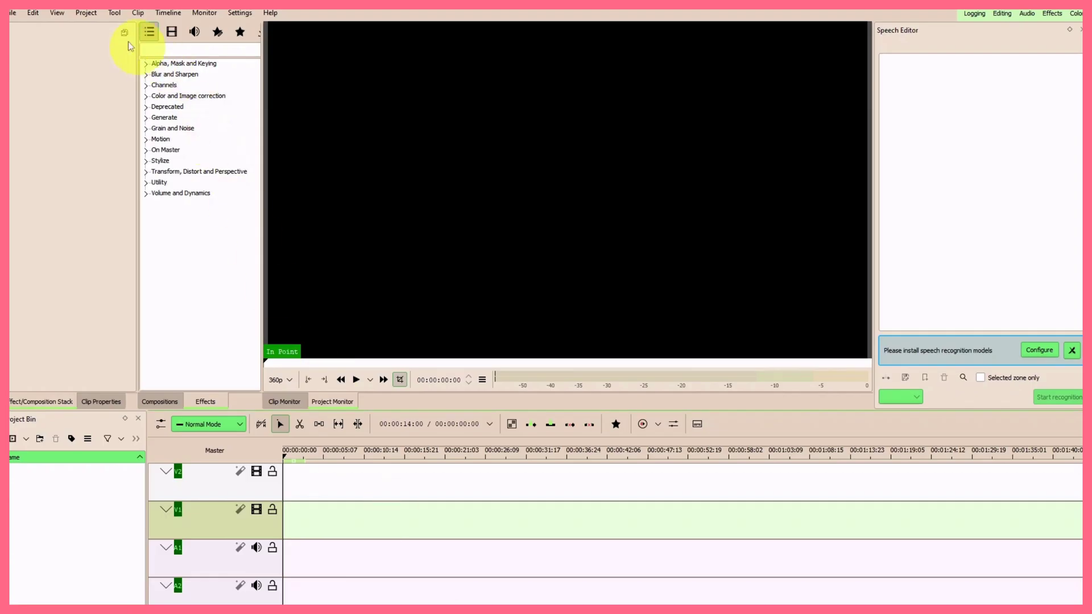
- Open Settings > Configure Kdenlive on its Speech To Text page, showing the empty models list
left_click(238, 17)
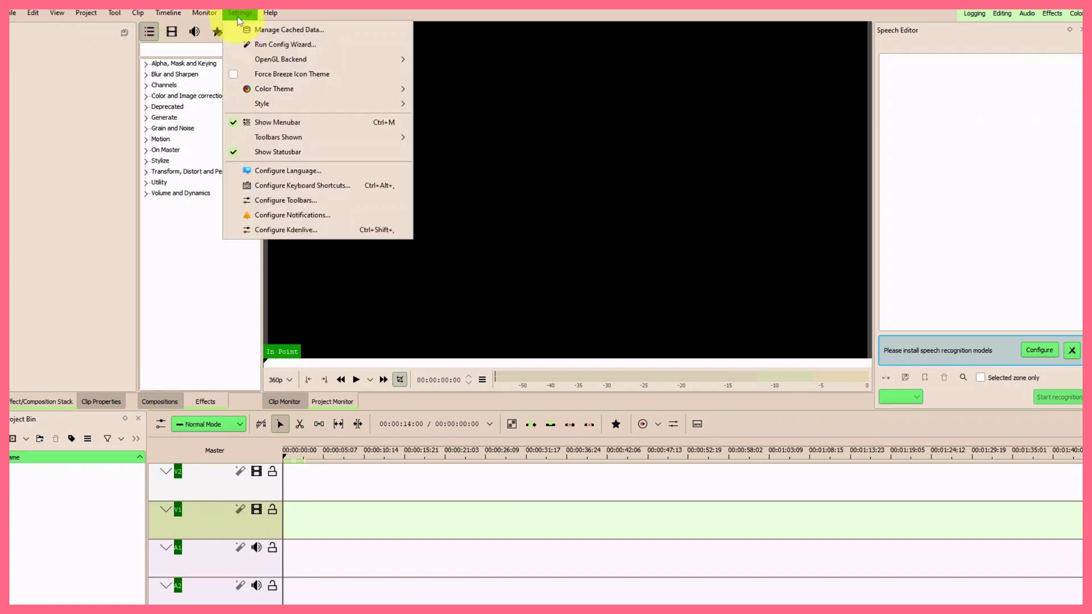
left_click(287, 228)
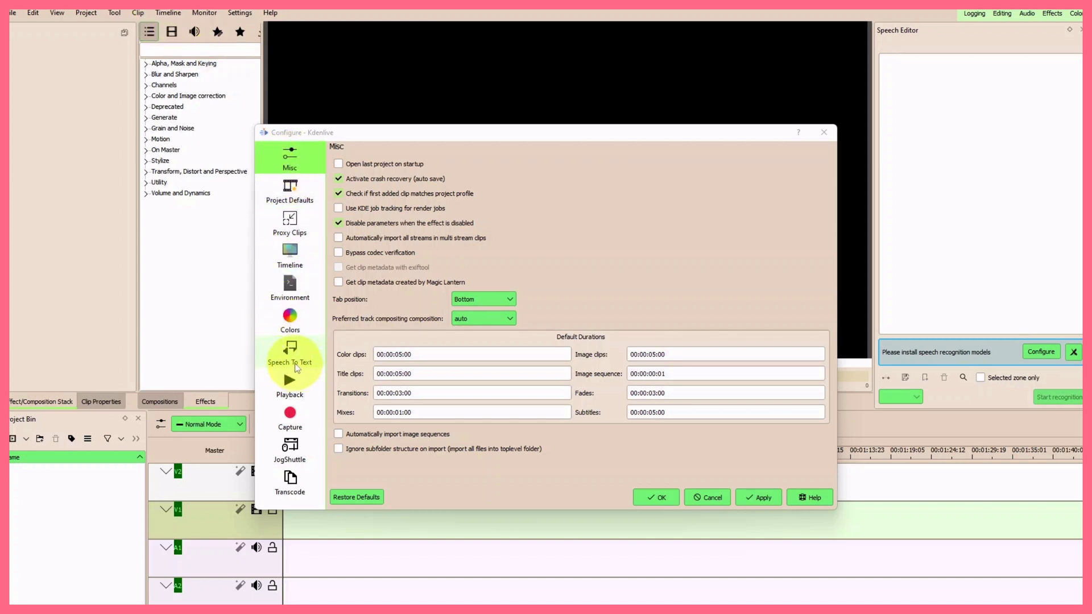
left_click(294, 365)
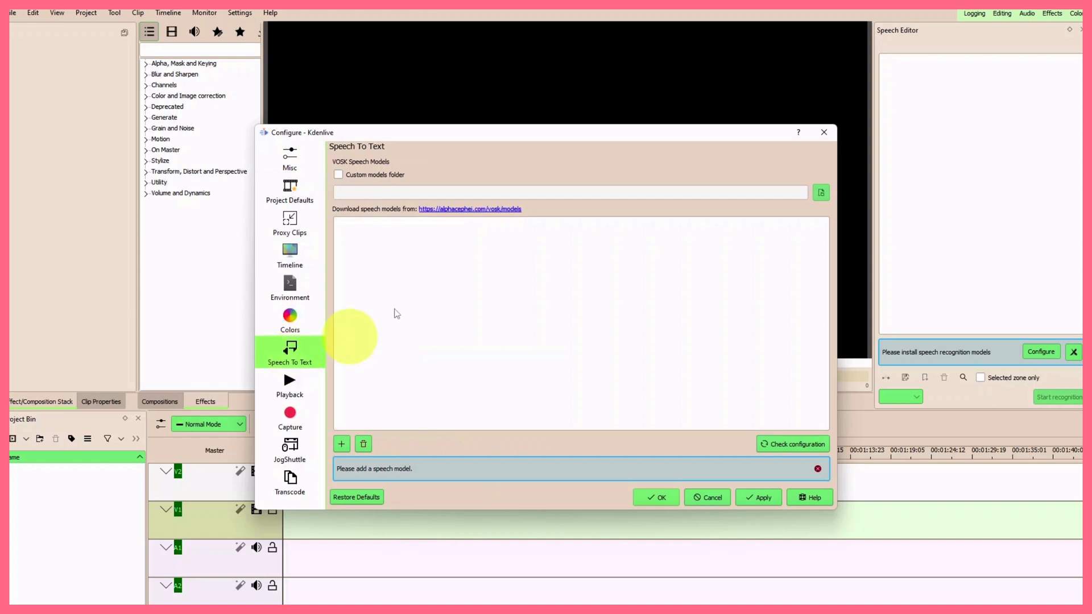
left_click(436, 250)
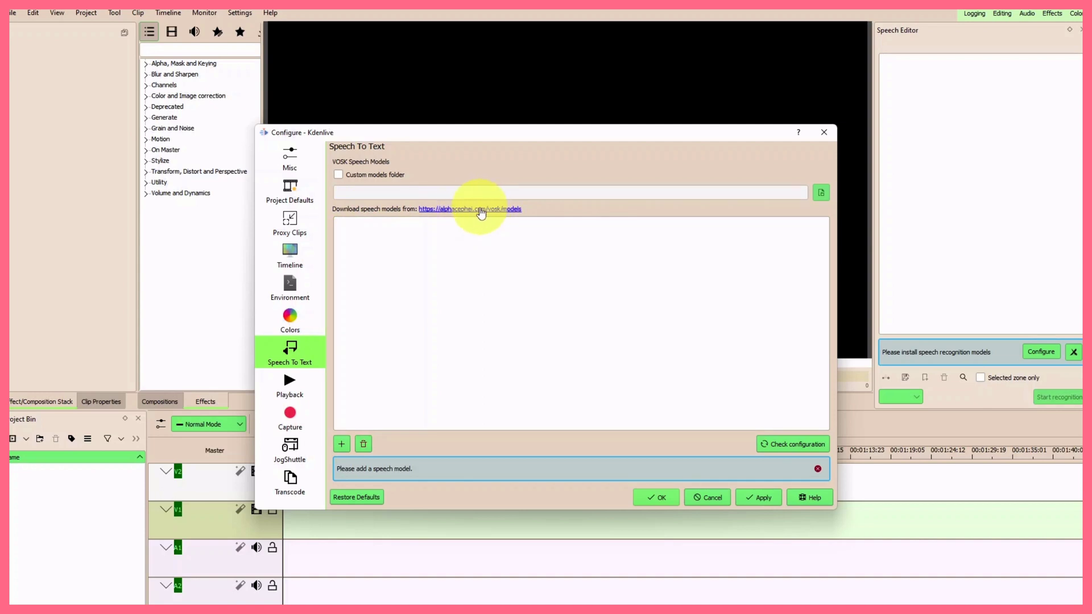
- Open the alphacephei.com VOSK models page and scroll down to its model list
left_click(481, 212)
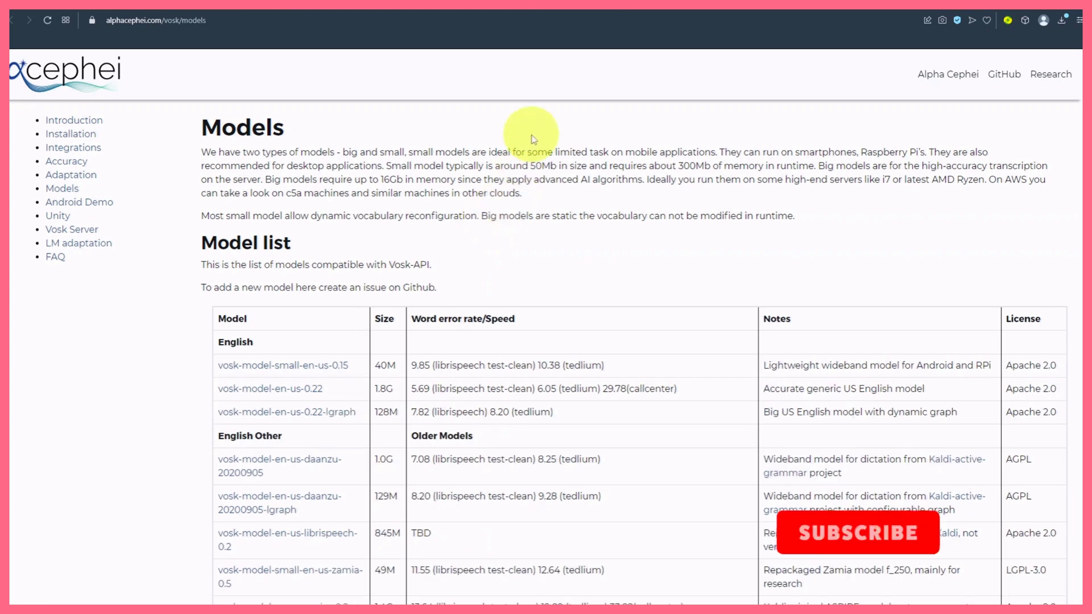
scroll(485, 329, "down", 2)
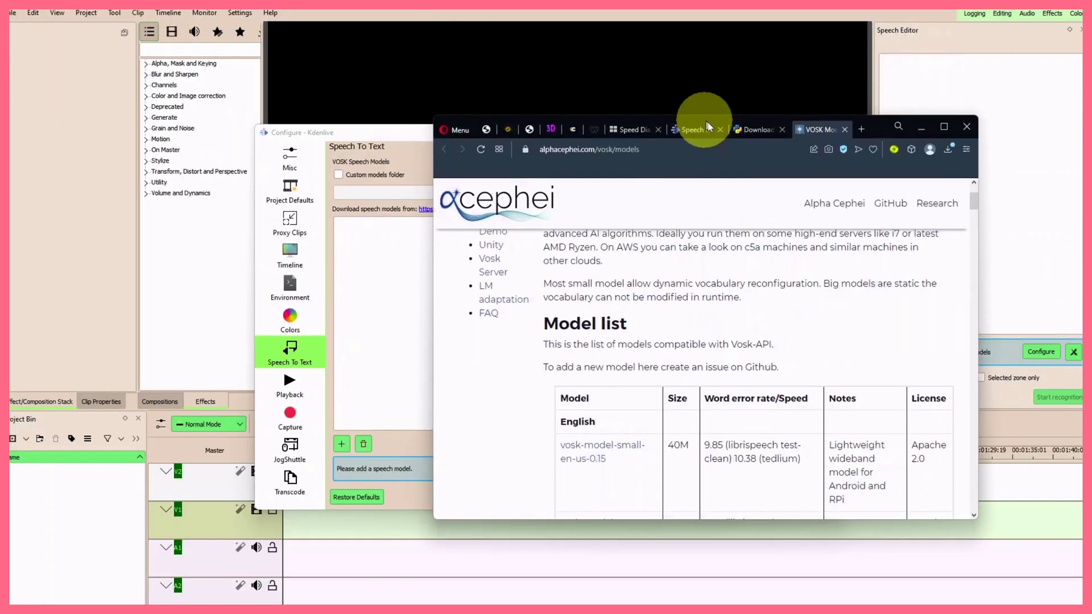
- Drag the vosk-model-small-en-us-0.15 link into Kdenlive's models list and confirm the download
left_click_drag(723, 41, 780, 85)
left_click(454, 140)
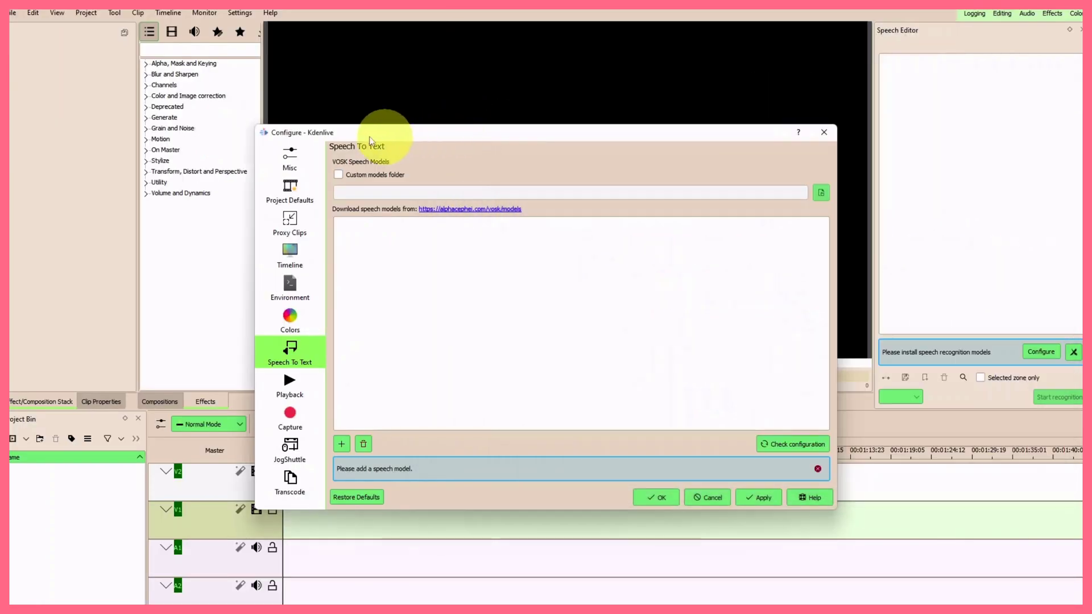
left_click_drag(389, 139, 336, 97)
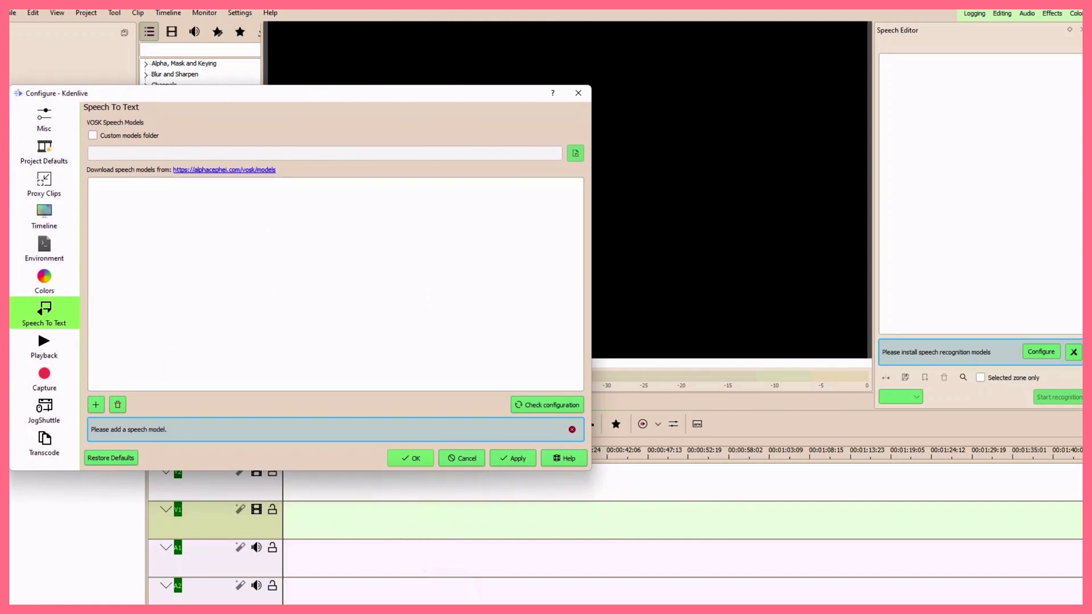
key("alt+Tab")
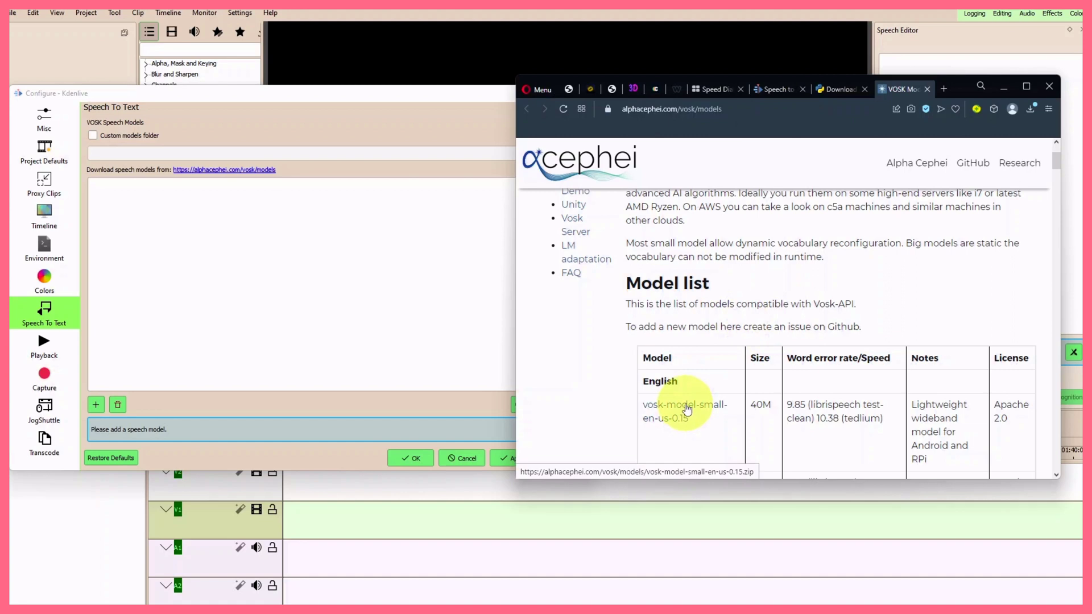
left_click_drag(686, 411, 291, 269)
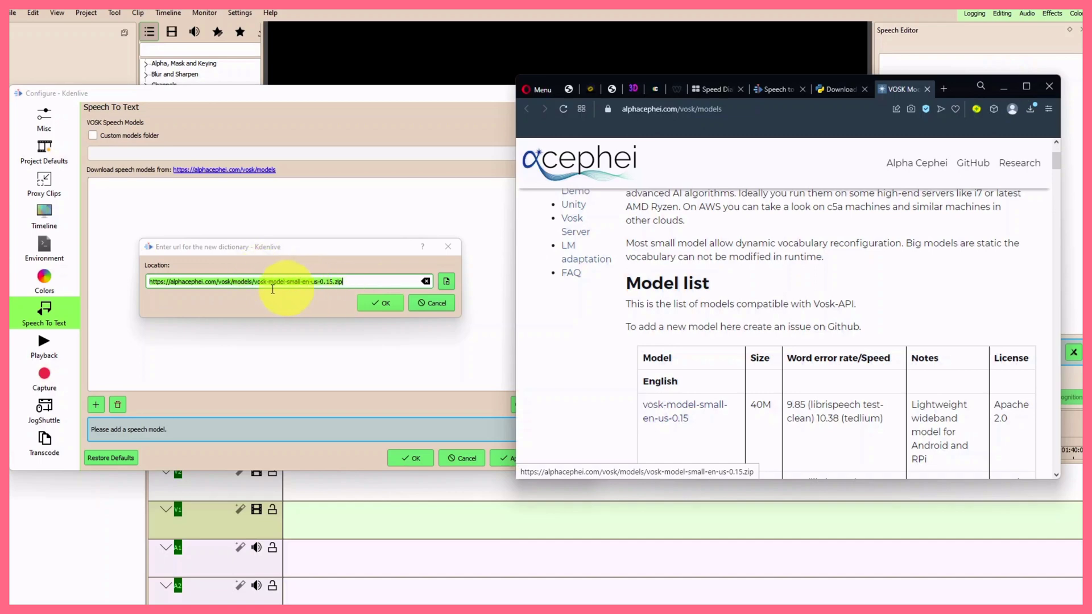
left_click(386, 308)
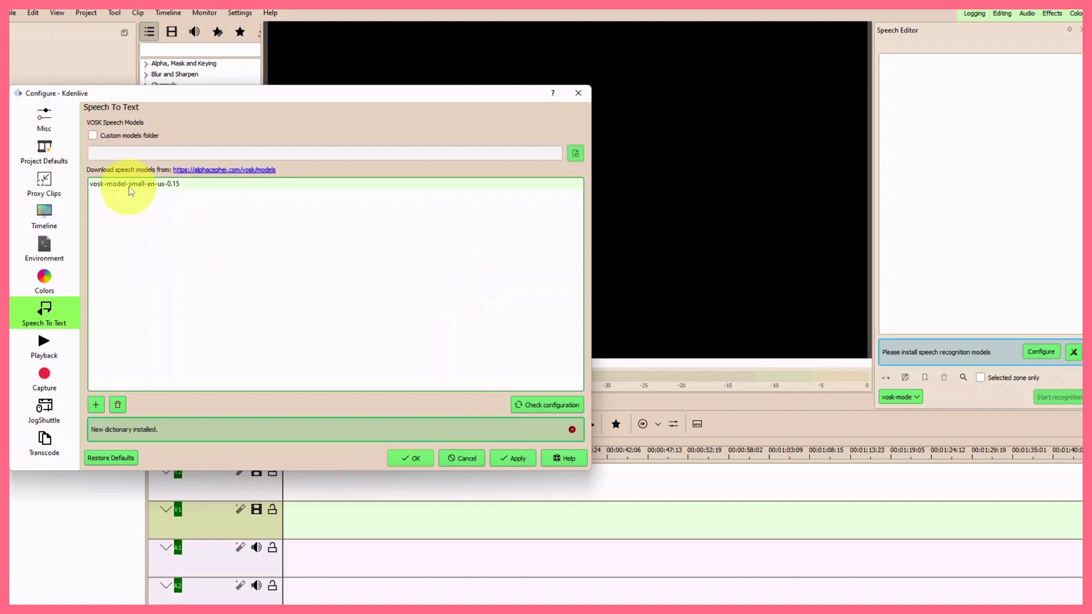
- Select vosk-model-small-en-us-0.15, apply it, and close Configure Kdenlive with OK
left_click(119, 191)
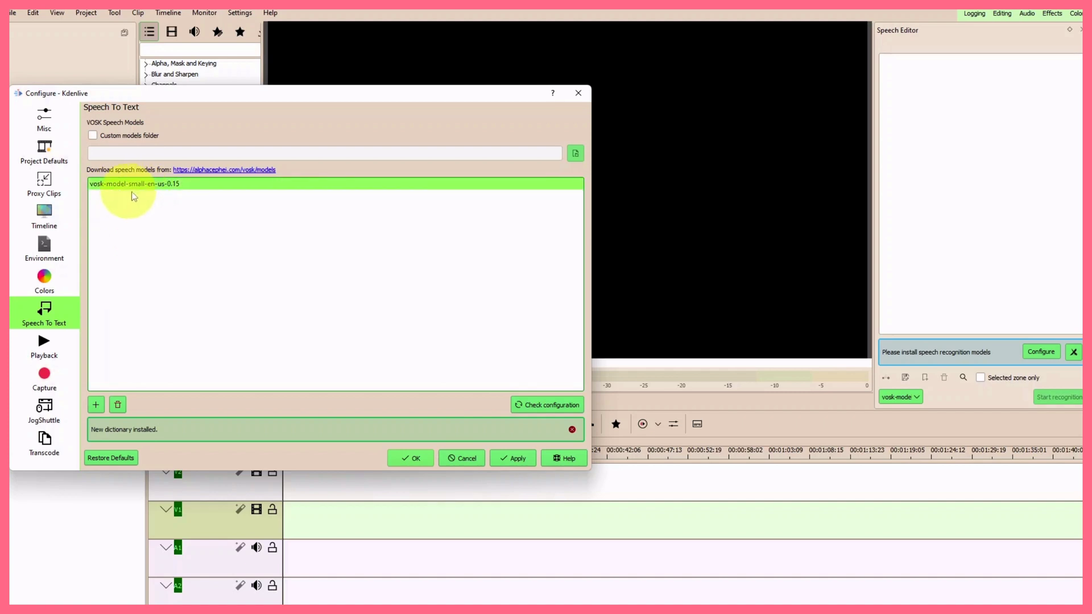
left_click(520, 458)
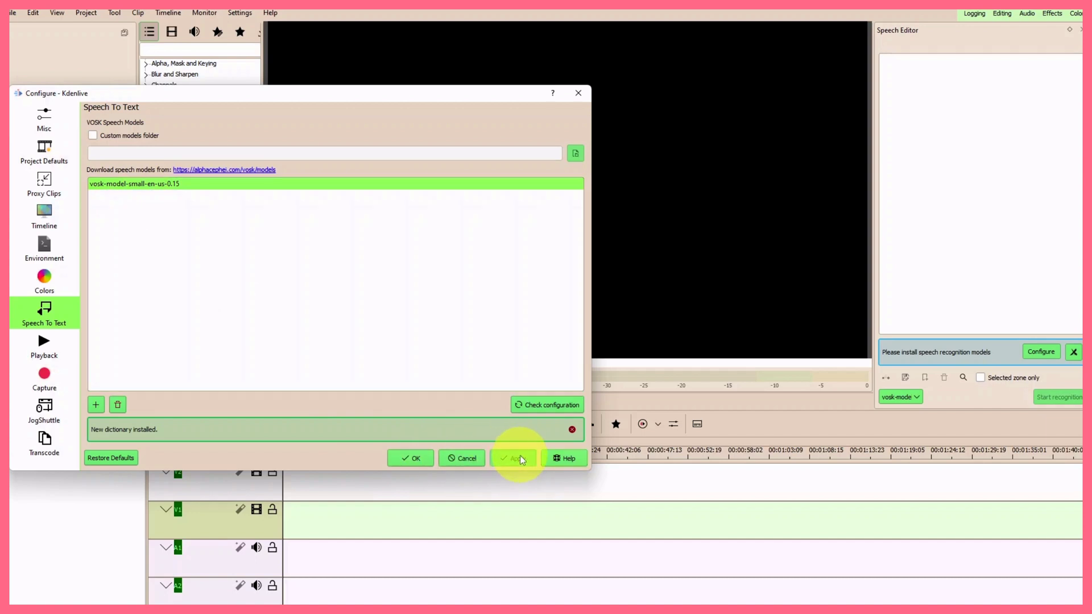
left_click(418, 459)
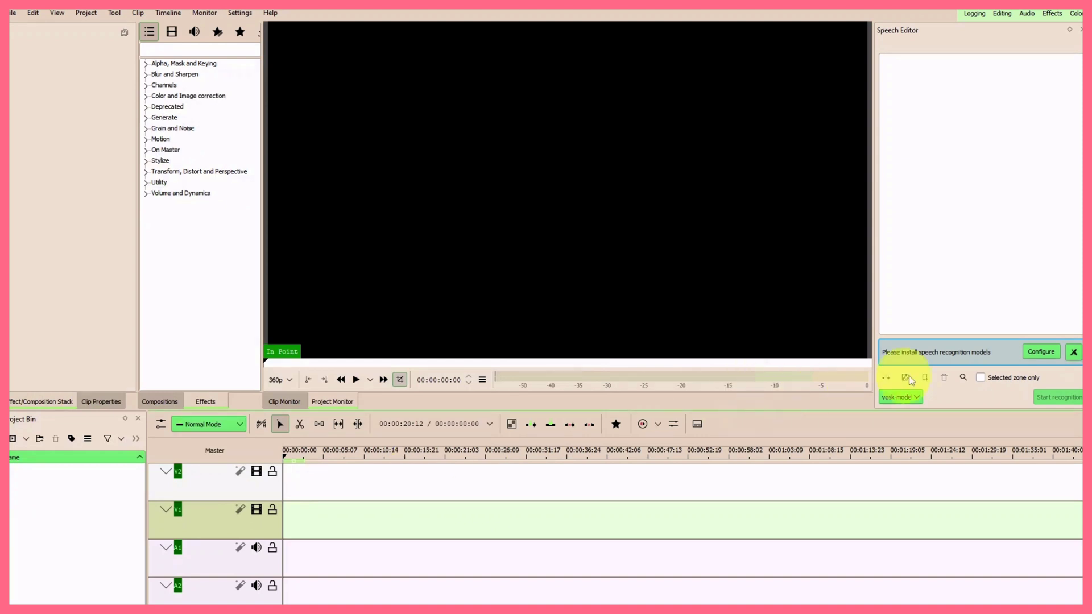
left_click(960, 248)
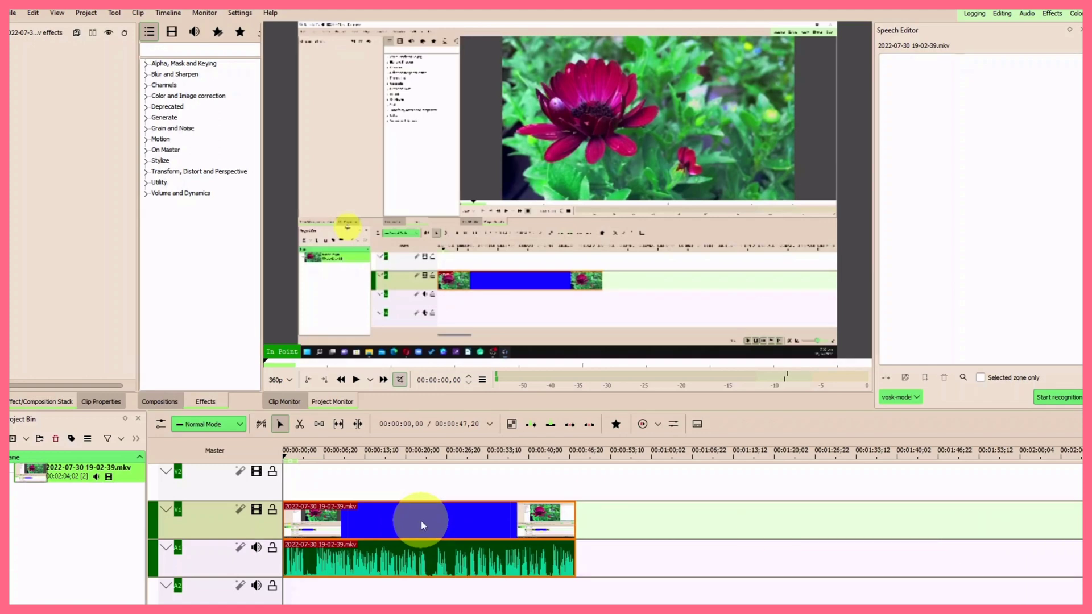
left_click(421, 521)
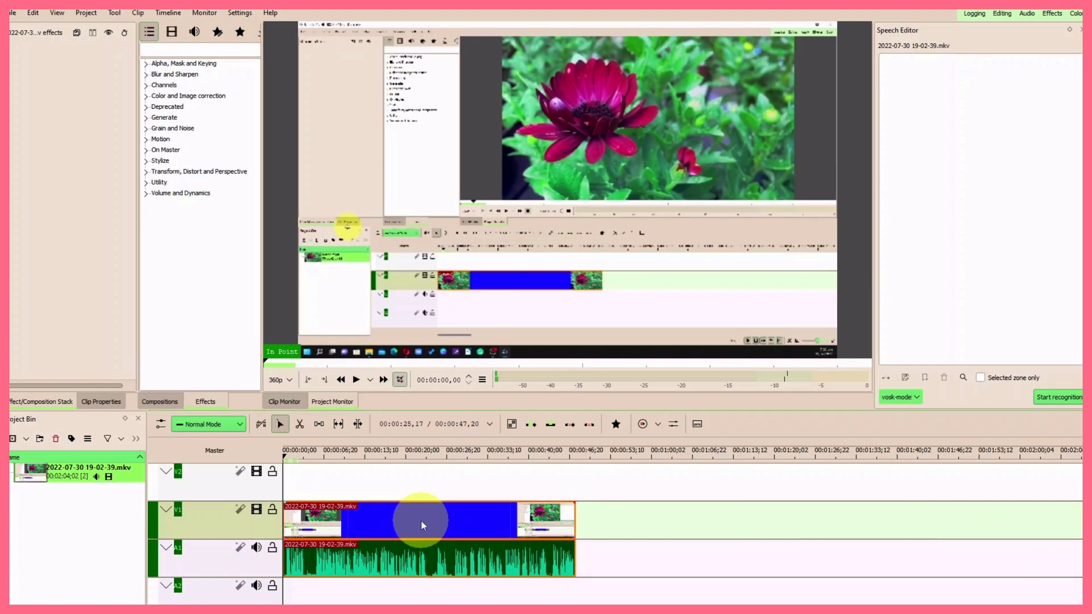
left_click(533, 517)
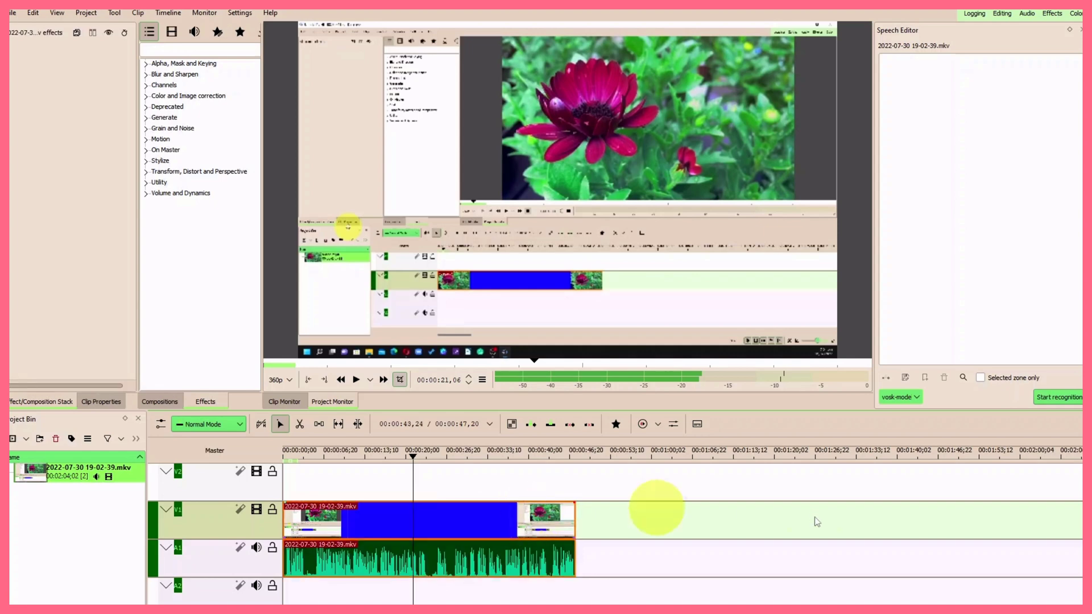
left_click(1056, 397)
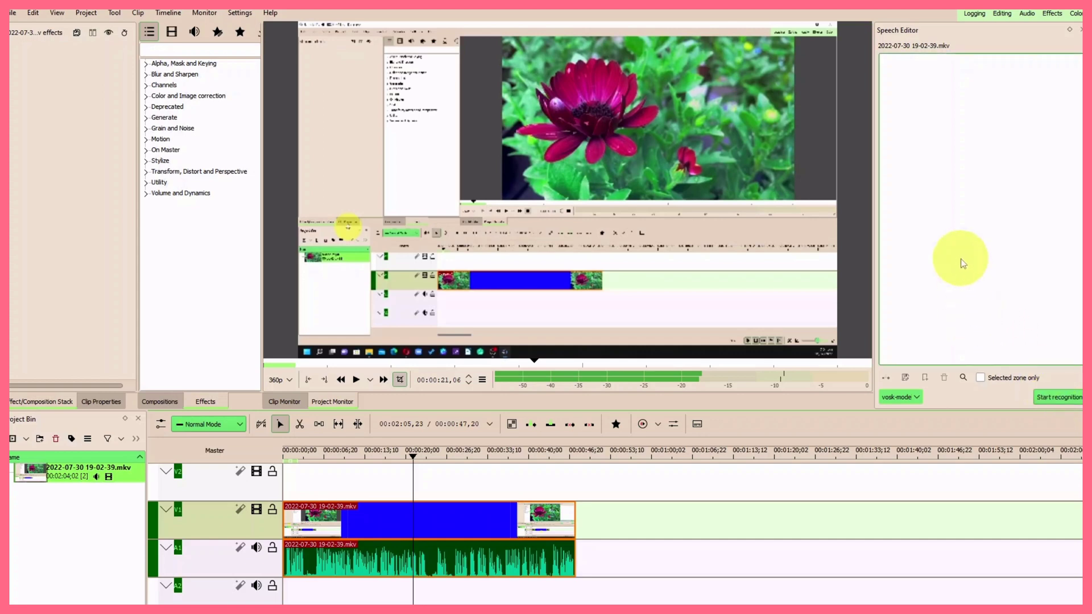
left_click(1053, 398)
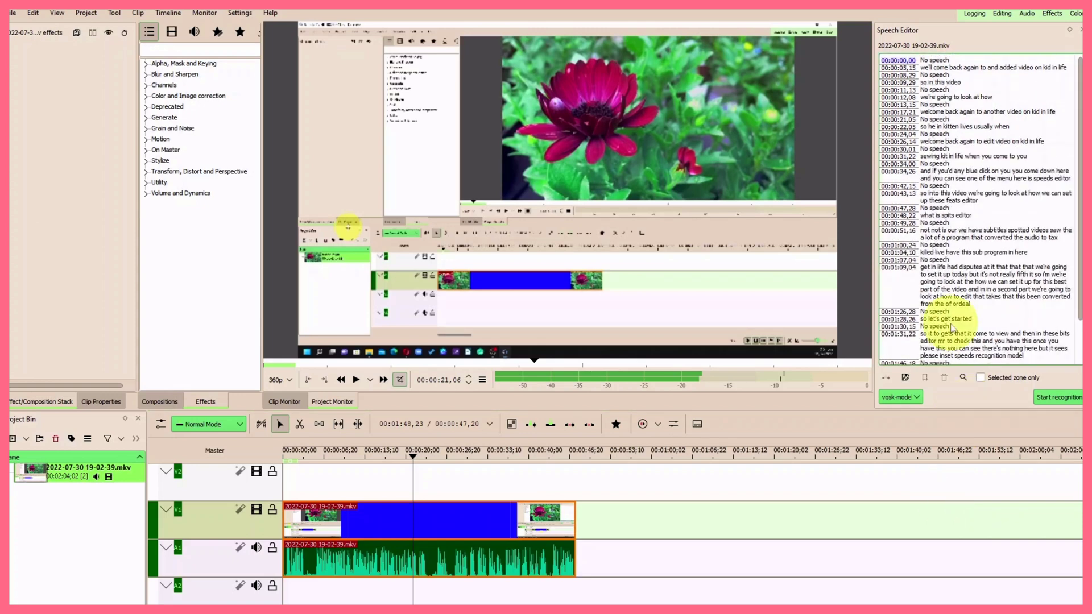
scroll(962, 349, "up", 2)
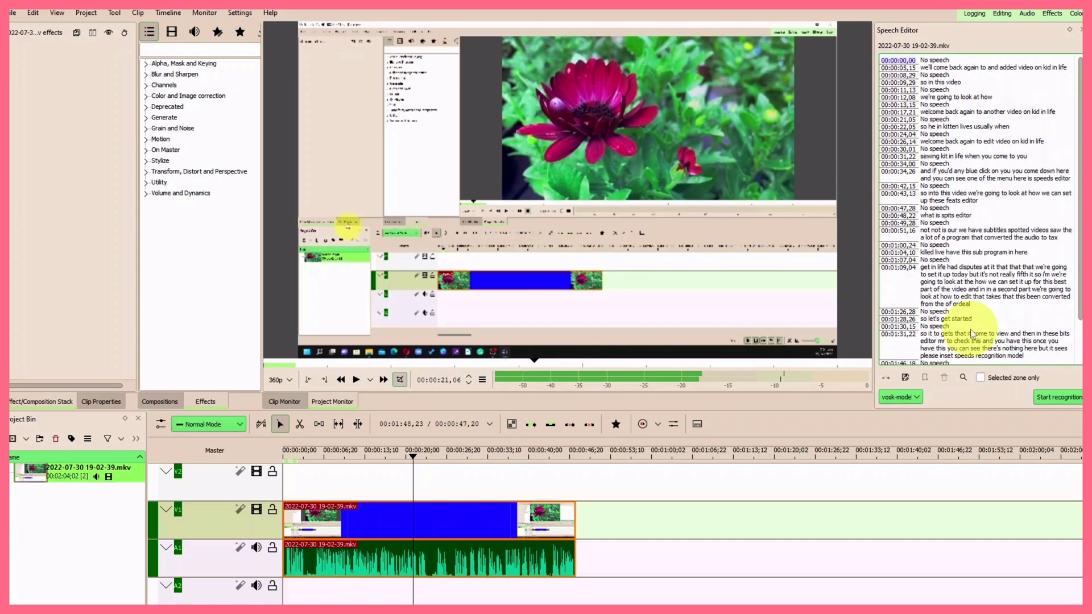
scroll(970, 318, "down", 2)
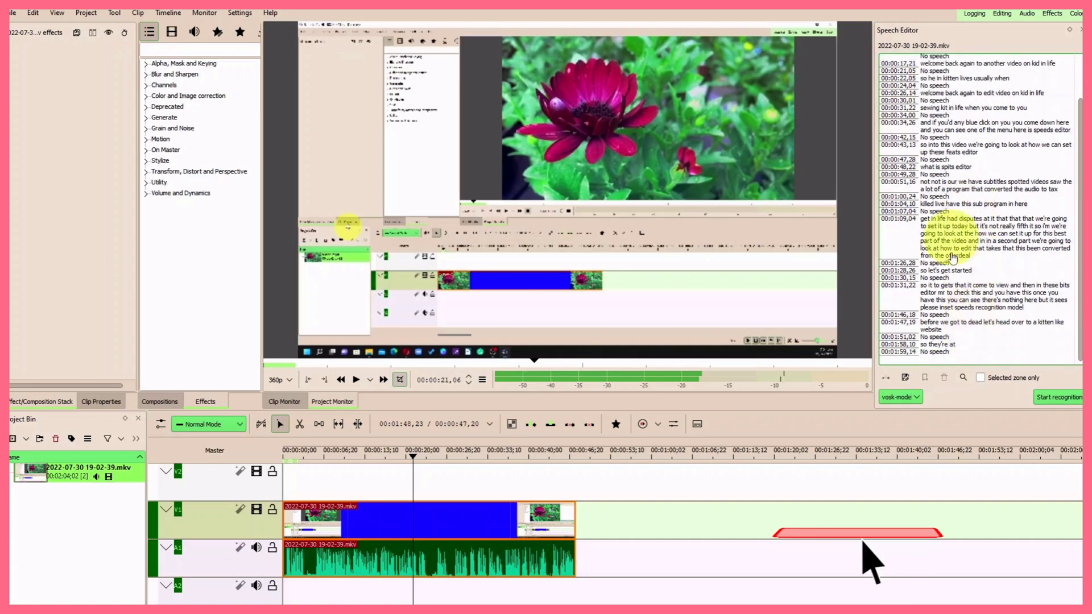